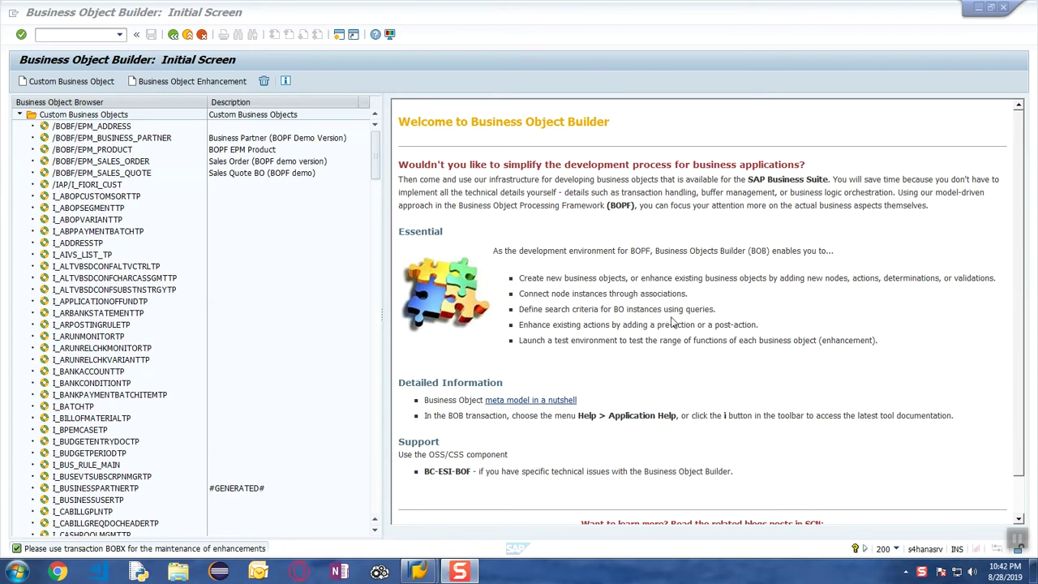
- Collapse Custom Business Objects and select the Custom, Enhancement and SAP Business Objects folders
{"action": "left_click", "coordinate": [19, 116]}
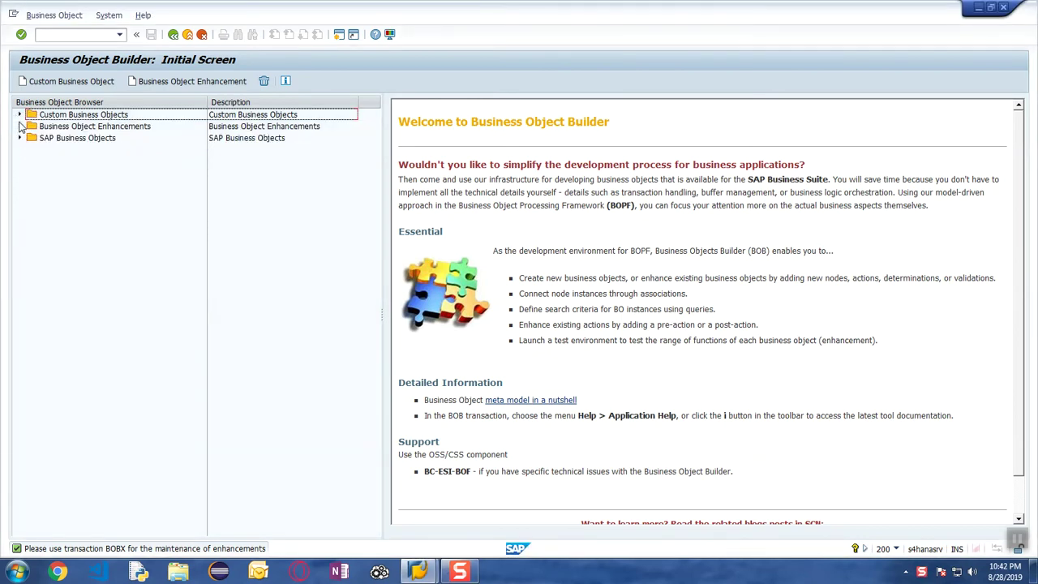
{"action": "left_click", "coordinate": [60, 118]}
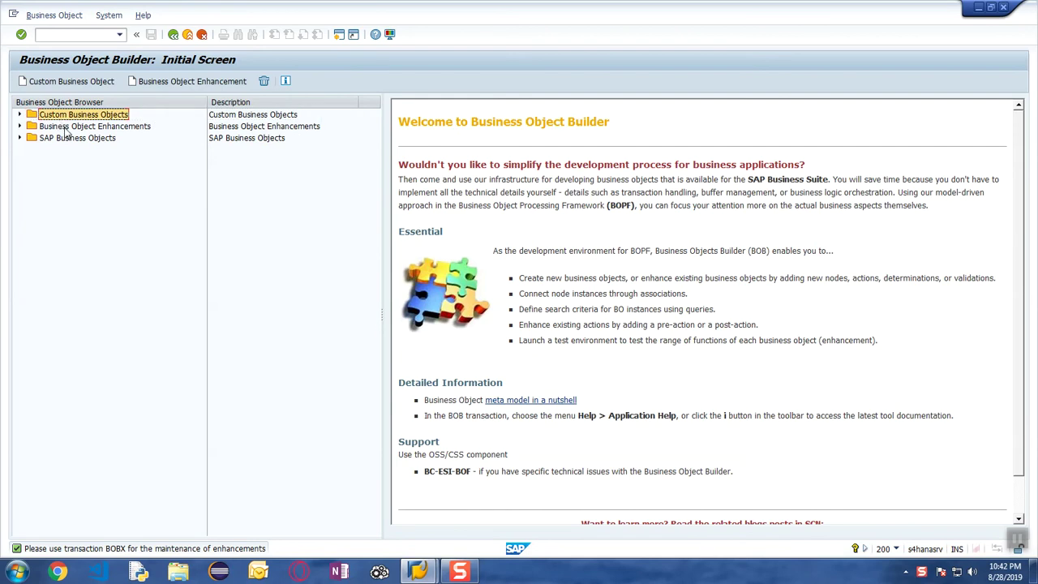
{"action": "left_click", "coordinate": [66, 127]}
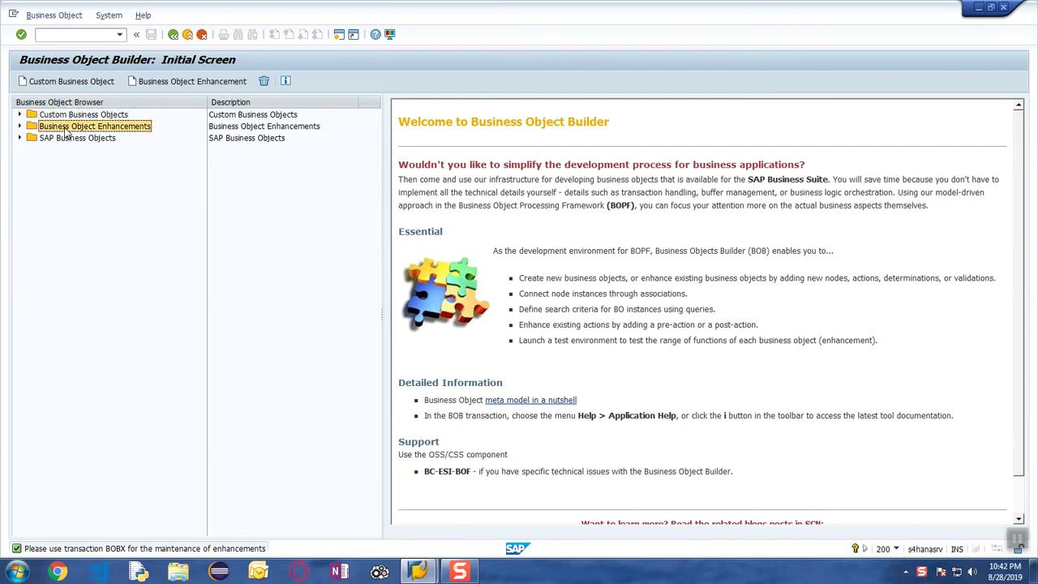
{"action": "left_click", "coordinate": [68, 139]}
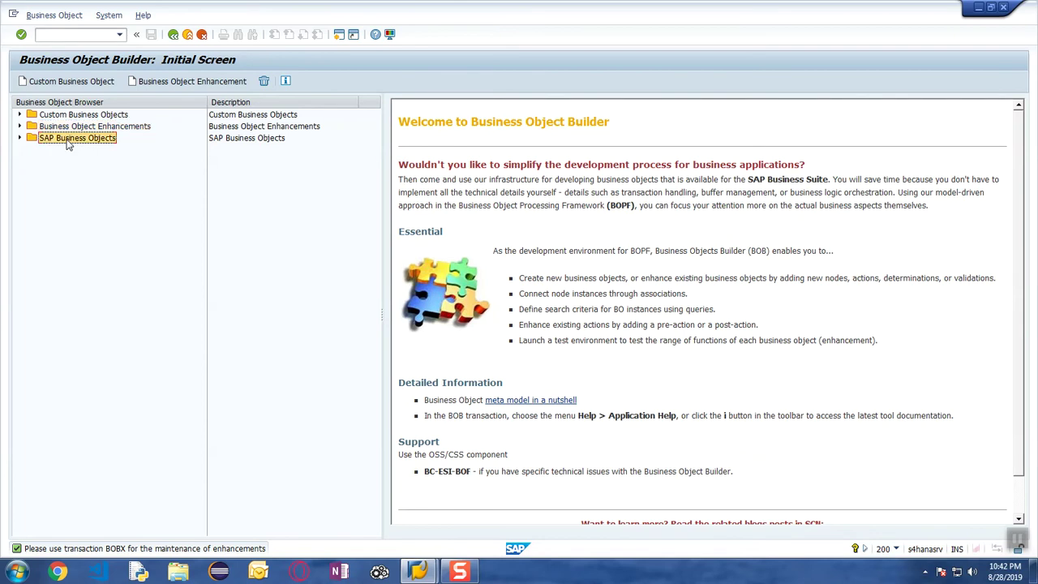
- Launch the Create Custom Business Object wizard and move its window to the centre
{"action": "left_click", "coordinate": [91, 84]}
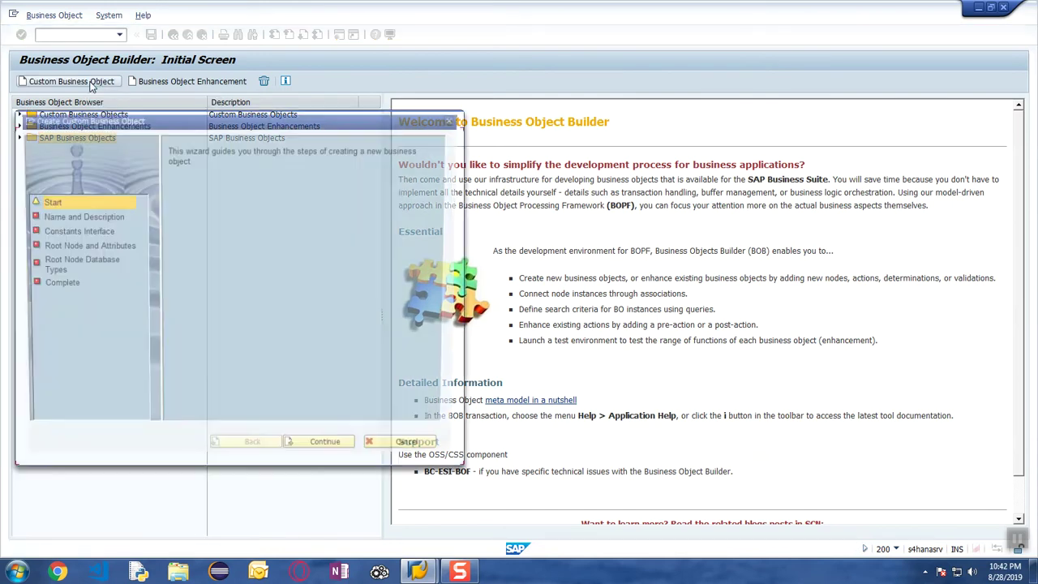
{"action": "left_click_drag", "start_coordinate": [202, 120], "coordinate": [426, 128]}
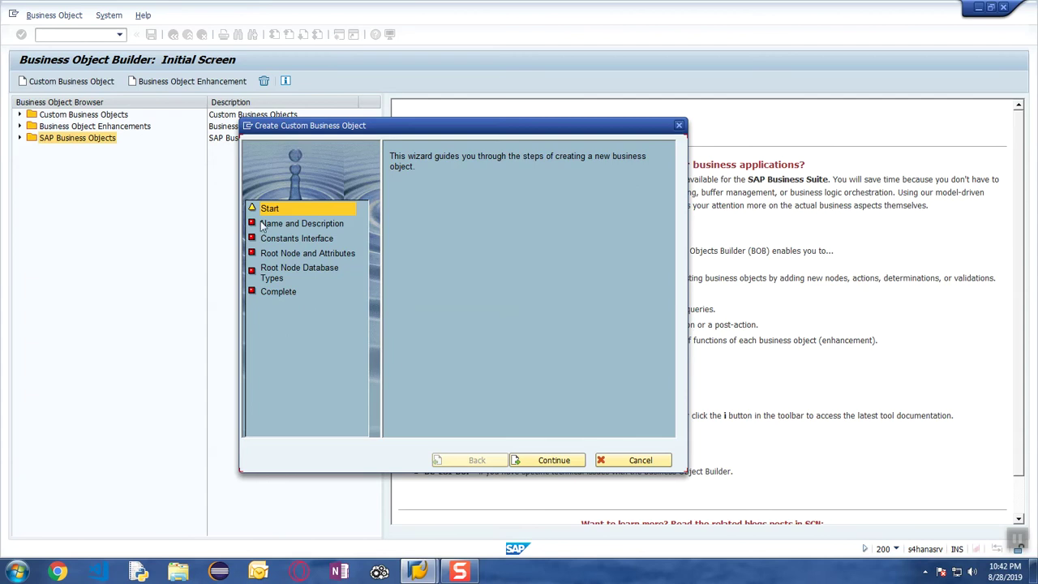
- Enter namespace z, prefix fi, object name invoicedemo and description 'Invoice Demo'
{"action": "left_click", "coordinate": [542, 459]}
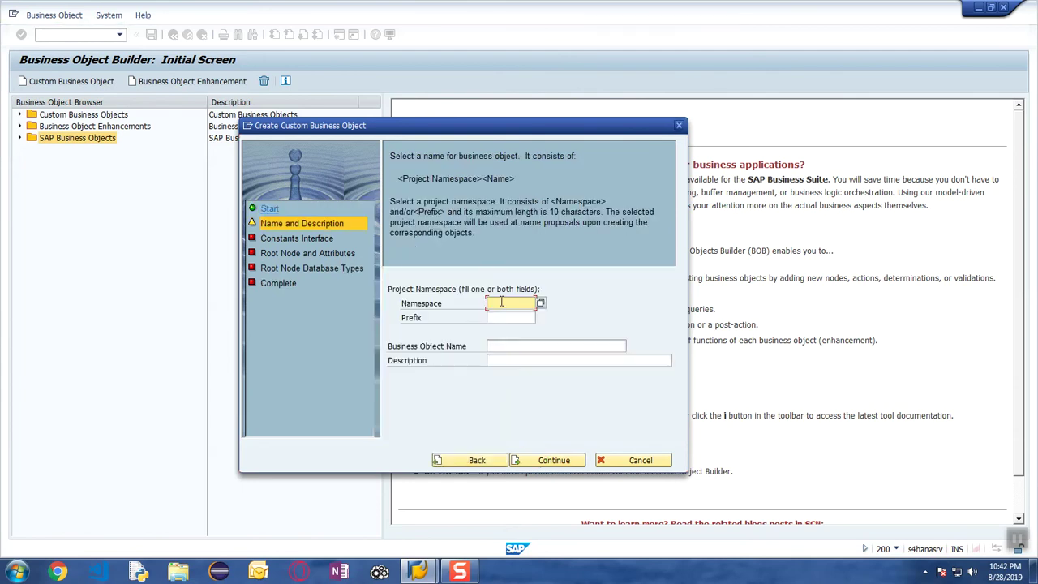
{"action": "type", "text": "z"}
{"action": "key", "text": "Tab"}
{"action": "type", "text": "zi"}
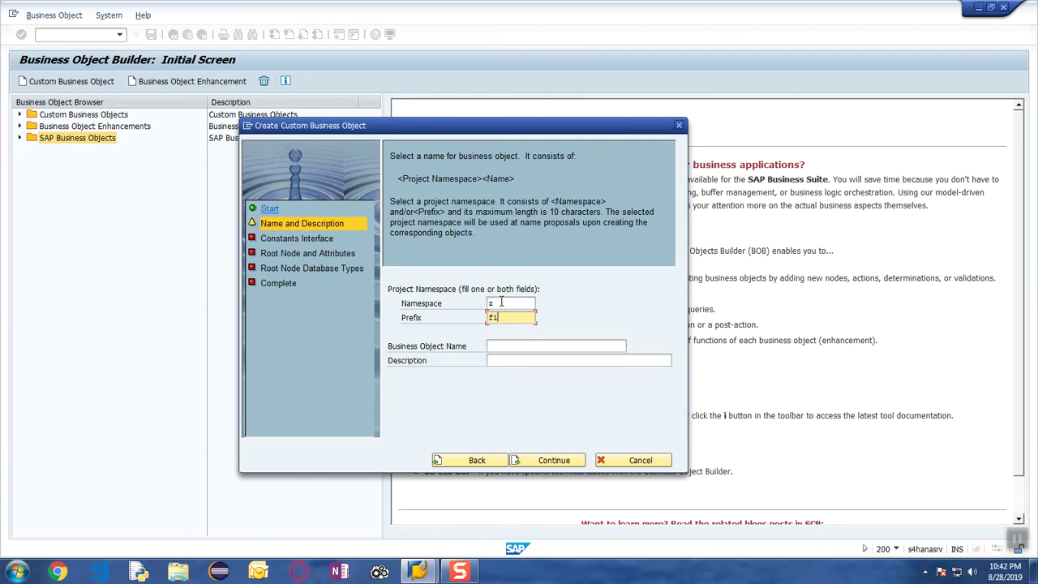
{"action": "key", "text": "Tab"}
{"action": "type", "text": "invoice1"}
{"action": "key", "text": "Tab"}
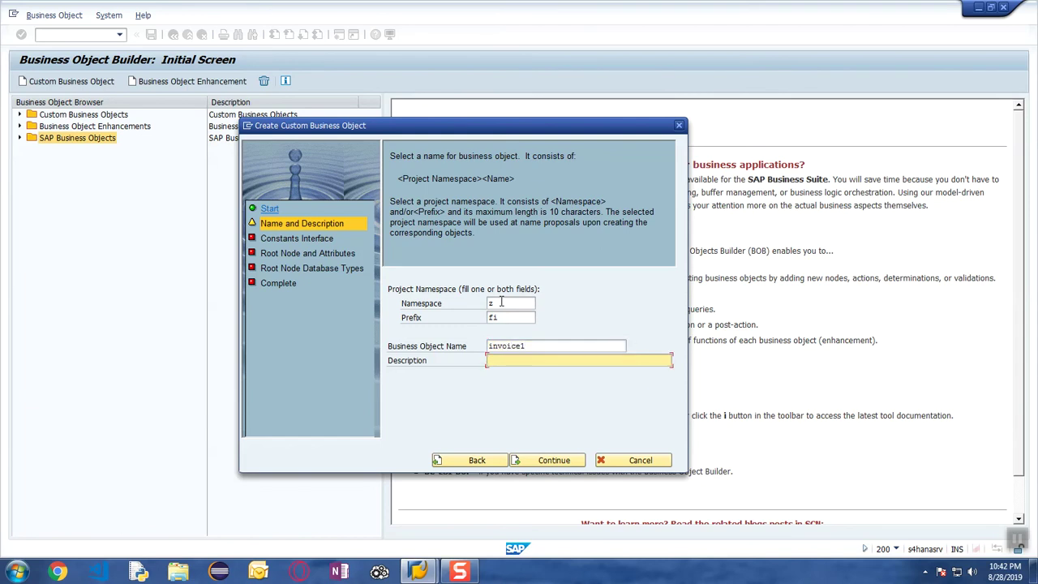
{"action": "key", "text": "shift+Tab"}
{"action": "key", "text": "BackSpace"}
{"action": "type", "text": "demo"}
{"action": "key", "text": "Tab"}
{"action": "type", "text": "Invoice Demo"}
- Accept constants interface ZIF_FI_INVOICEDEMO_C and proceed to the Root Node and Attributes step
{"action": "left_click", "coordinate": [535, 460]}
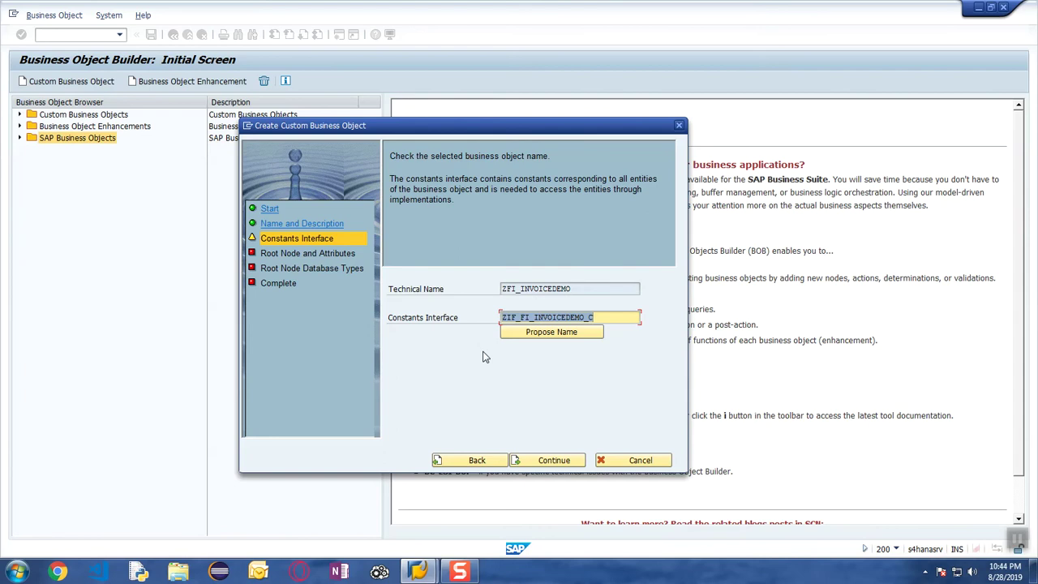
{"action": "left_click", "coordinate": [628, 318]}
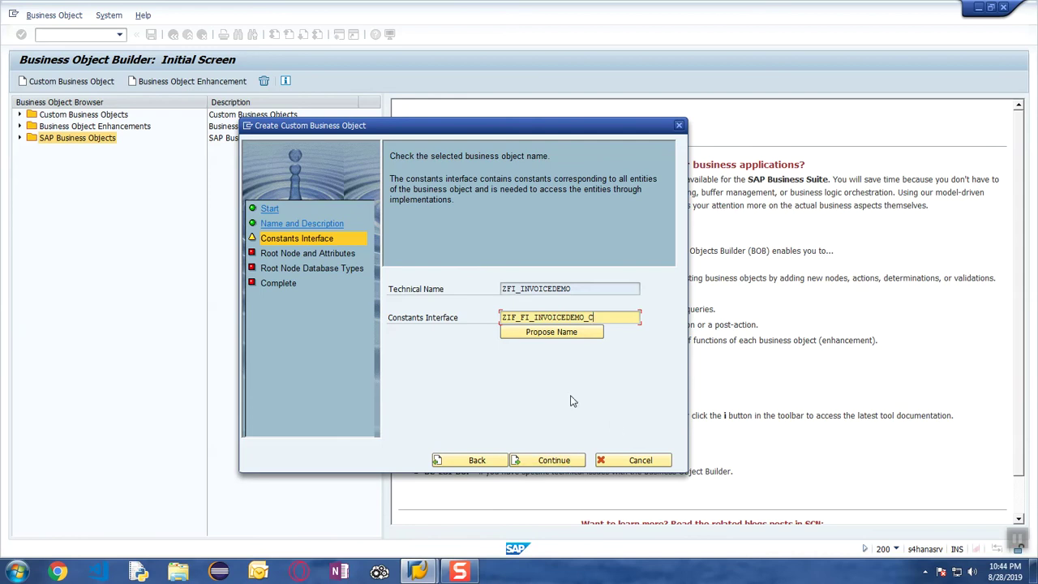
{"action": "left_click", "coordinate": [556, 460]}
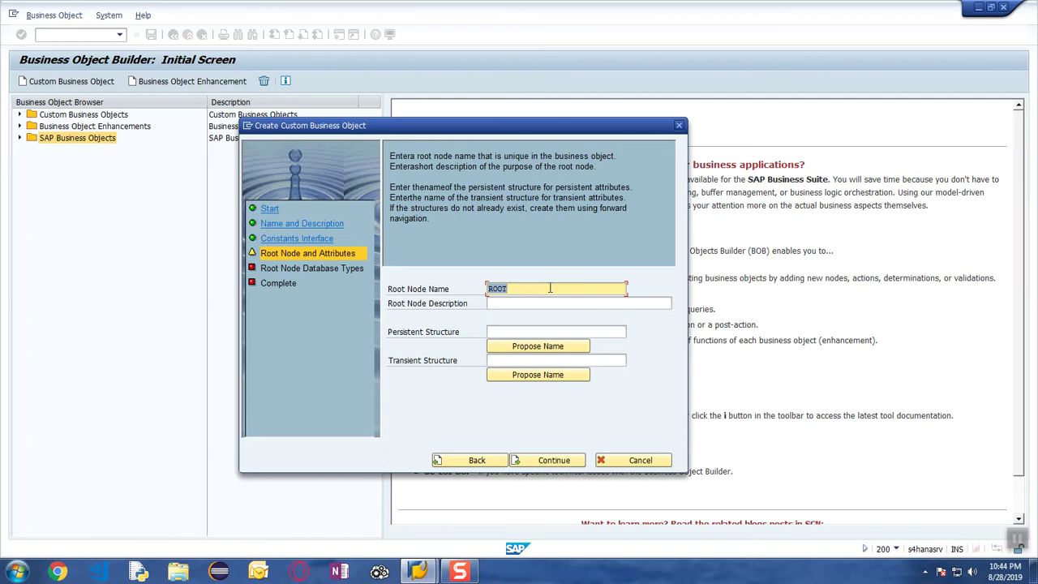
- Name the root node INVOICEHEADER with description 'Invoice Header Node'
{"action": "key", "text": "BackSpace"}
{"action": "type", "text": "InvoiceHe"}
{"action": "type", "text": "ader"}
{"action": "key", "text": "Tab"}
{"action": "type", "text": "Invoice Header Doe"}
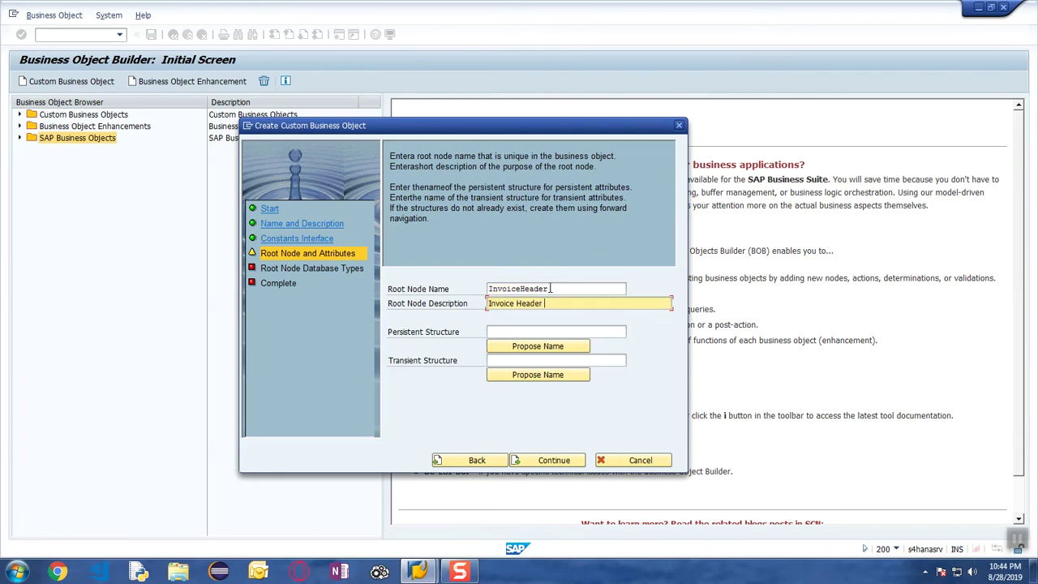
{"action": "key", "text": "BackSpace"}
{"action": "key", "text": "BackSpace"}
{"action": "type", "text": "Node"}
- Propose structures ZSFI_INVOICEHEADER1_D and ZSFI_INVOICEHEADER1_DT, then forward-navigate to the persistent one
{"action": "left_click", "coordinate": [531, 331]}
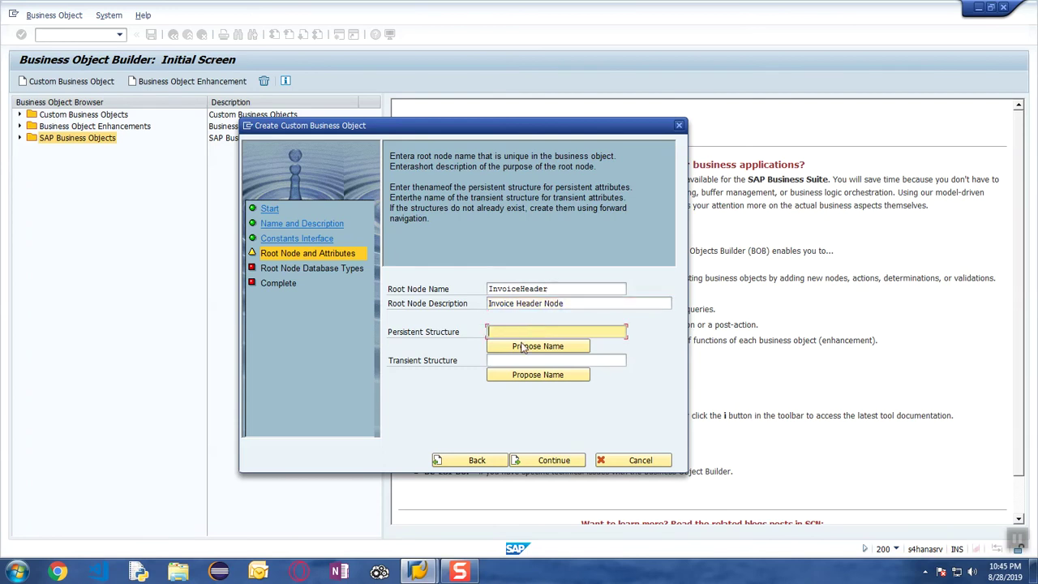
{"action": "left_click", "coordinate": [502, 362]}
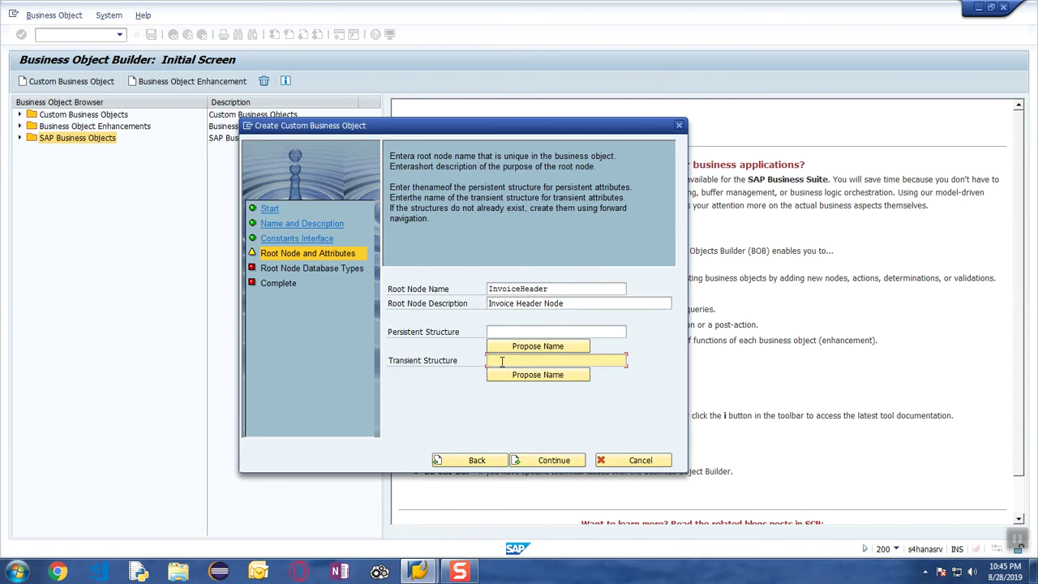
{"action": "left_click", "coordinate": [465, 336]}
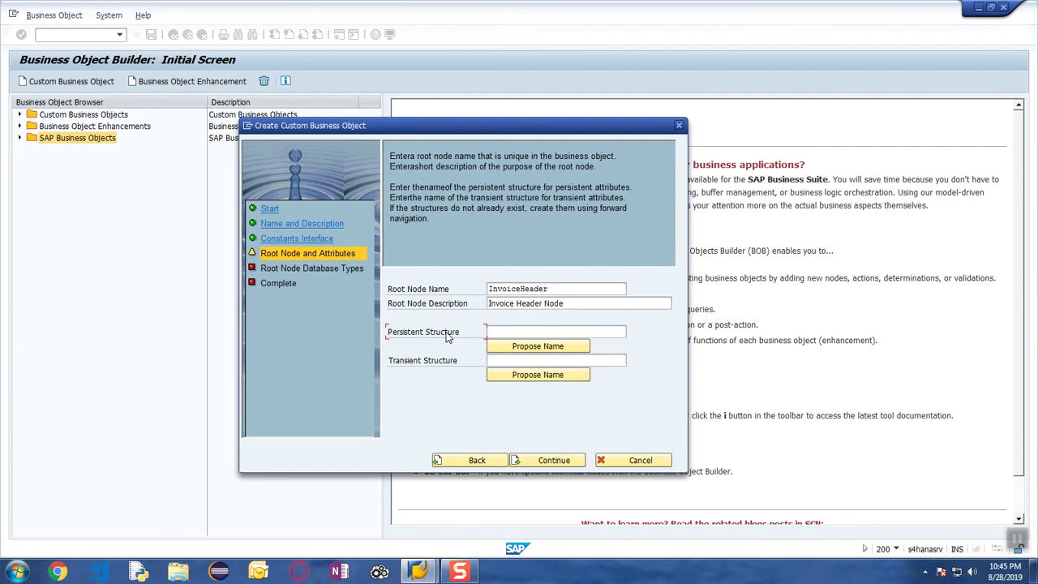
{"action": "left_click", "coordinate": [453, 363]}
{"action": "left_click", "coordinate": [526, 349]}
{"action": "left_click", "coordinate": [552, 378]}
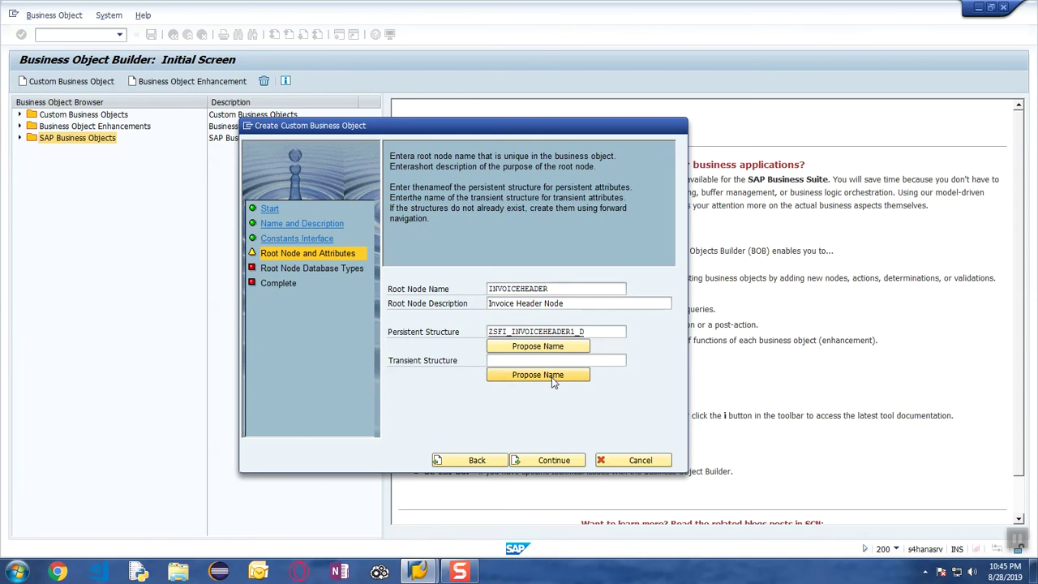
{"action": "left_click", "coordinate": [584, 332]}
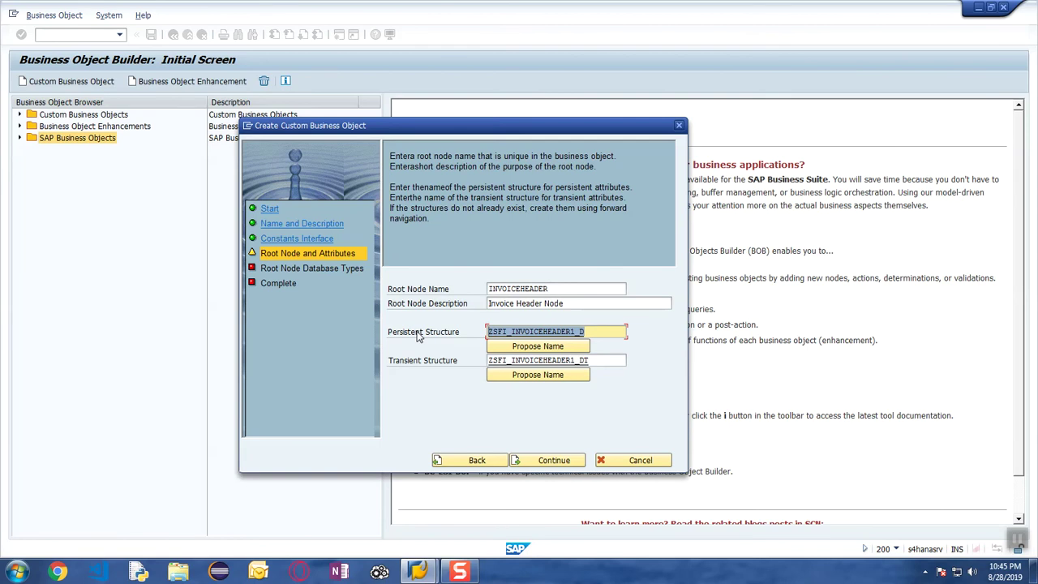
{"action": "double_click", "coordinate": [549, 333]}
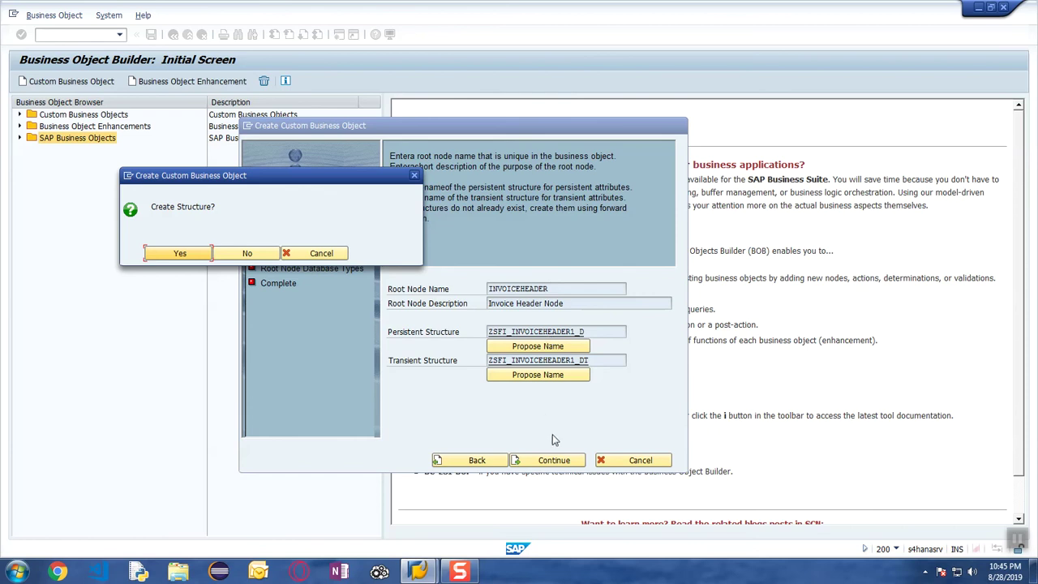
- Confirm creating ZSFI_INVOICEHEADER1_D and give it short description 'Invoice Header - Persistent'
{"action": "left_click", "coordinate": [180, 253]}
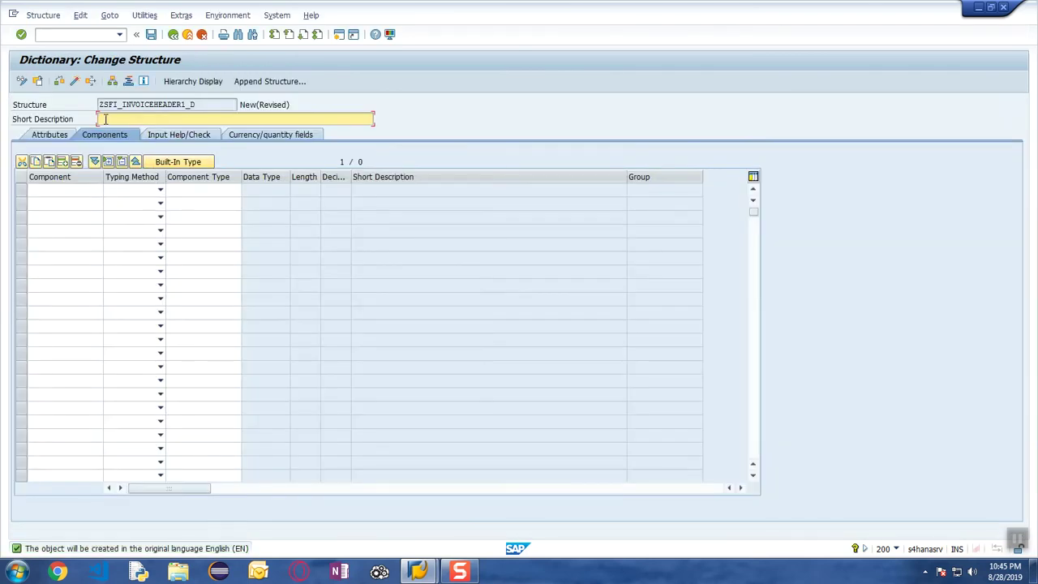
{"action": "left_click", "coordinate": [82, 191]}
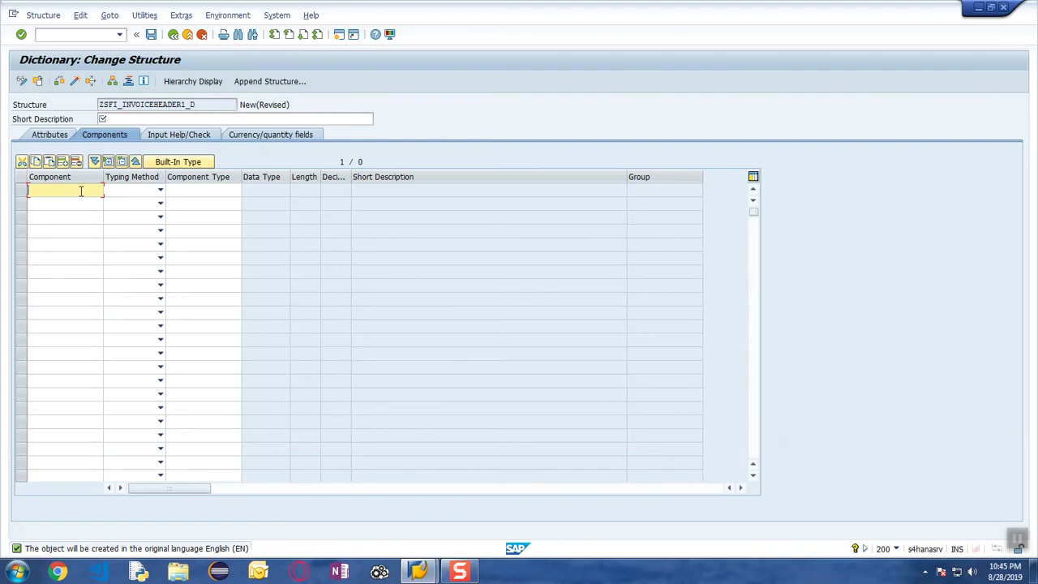
{"action": "left_click", "coordinate": [188, 120]}
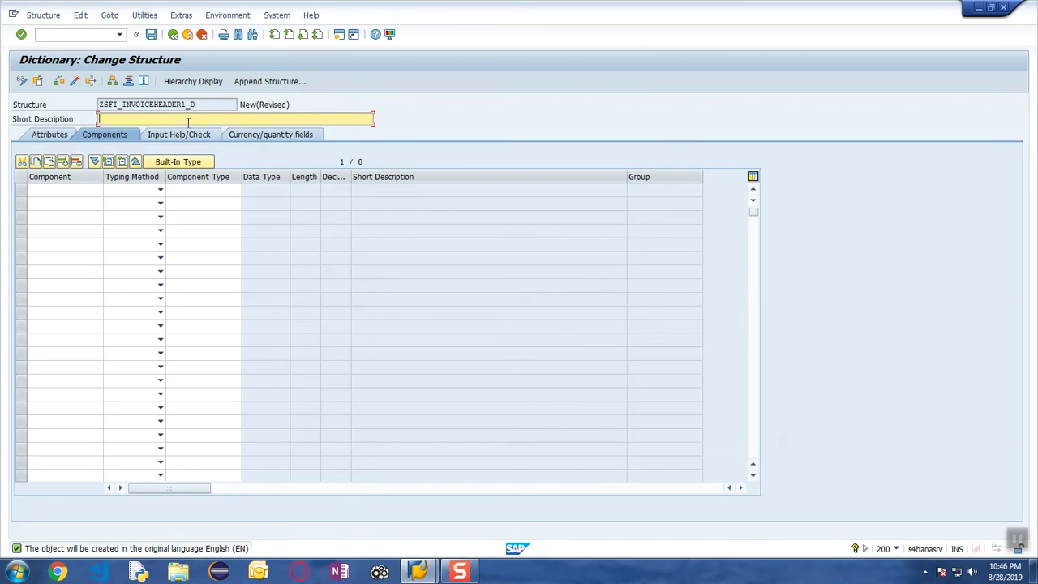
{"action": "type", "text": "nvoice Header - Persistent"}
{"action": "left_click", "coordinate": [49, 189]}
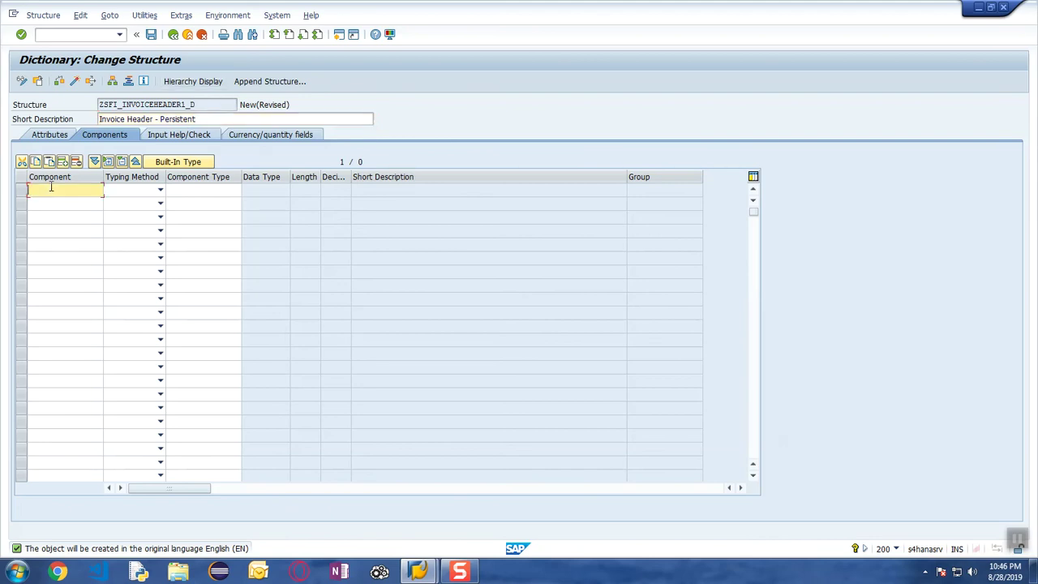
- Add components INVOICENUMBER typed BELNR_D and CUSTOMER typed KUNNR
{"action": "left_click", "coordinate": [50, 189]}
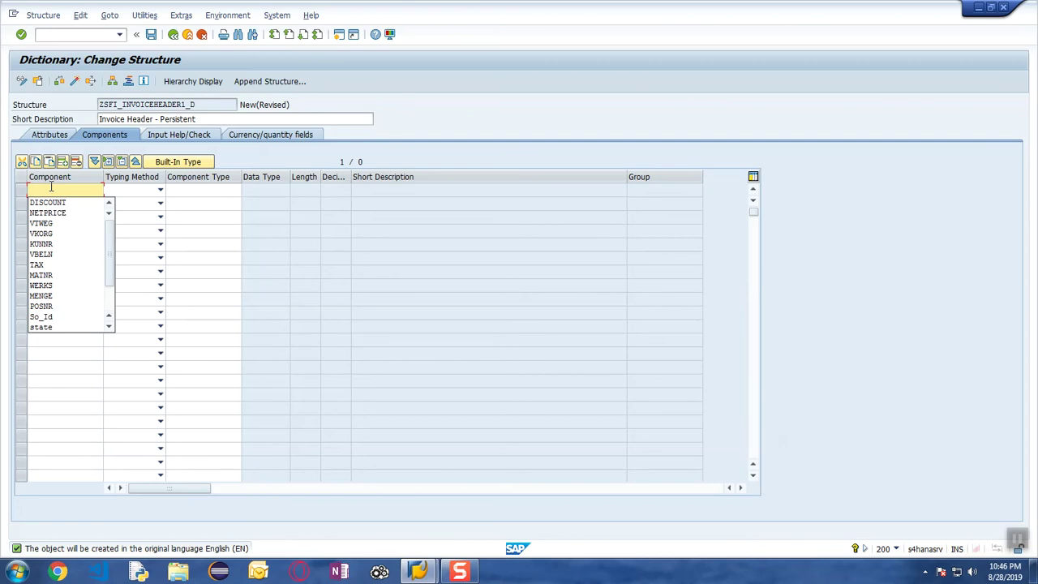
{"action": "type", "text": "InvoiceN"}
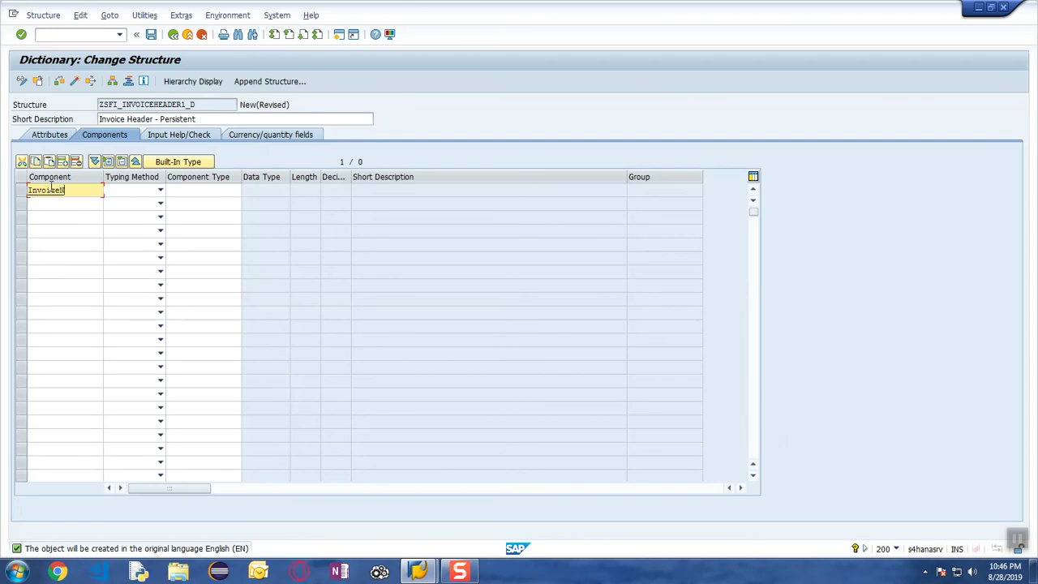
{"action": "type", "text": "umber"}
{"action": "key", "text": "Tab"}
{"action": "key", "text": "Tab"}
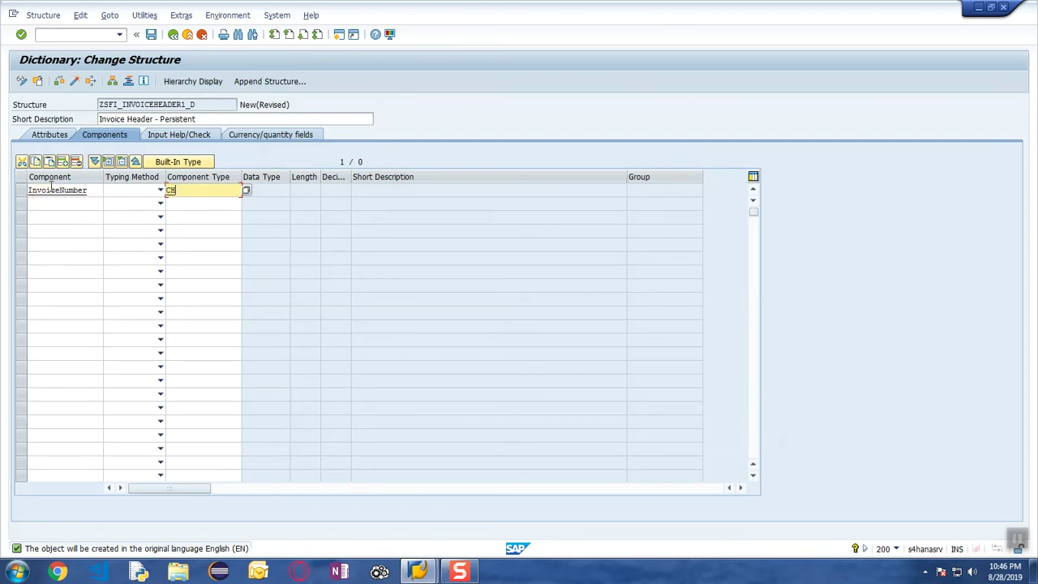
{"action": "type", "text": "BELNR_D"}
{"action": "key", "text": "Return"}
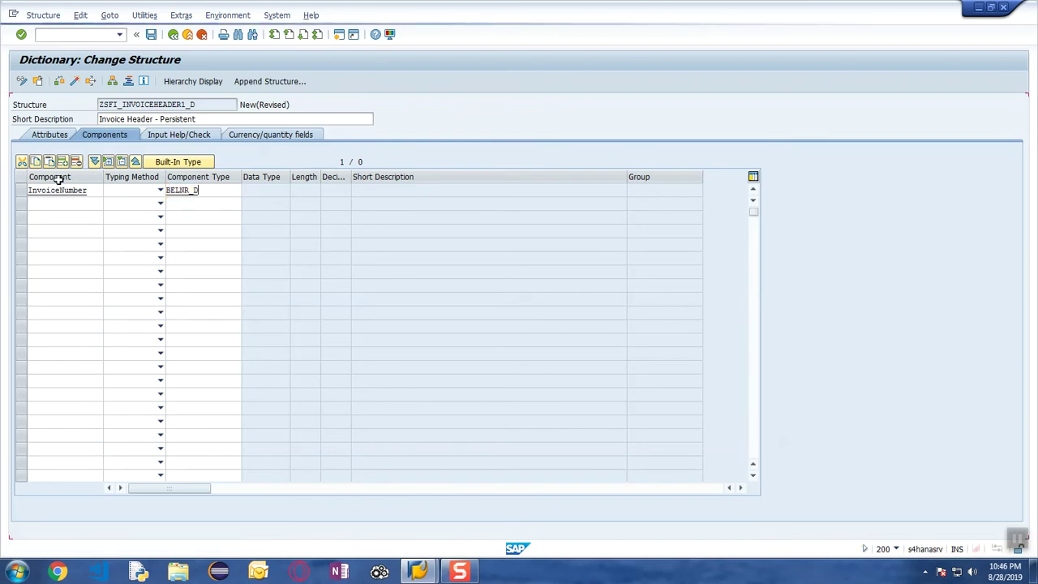
{"action": "left_click", "coordinate": [63, 201]}
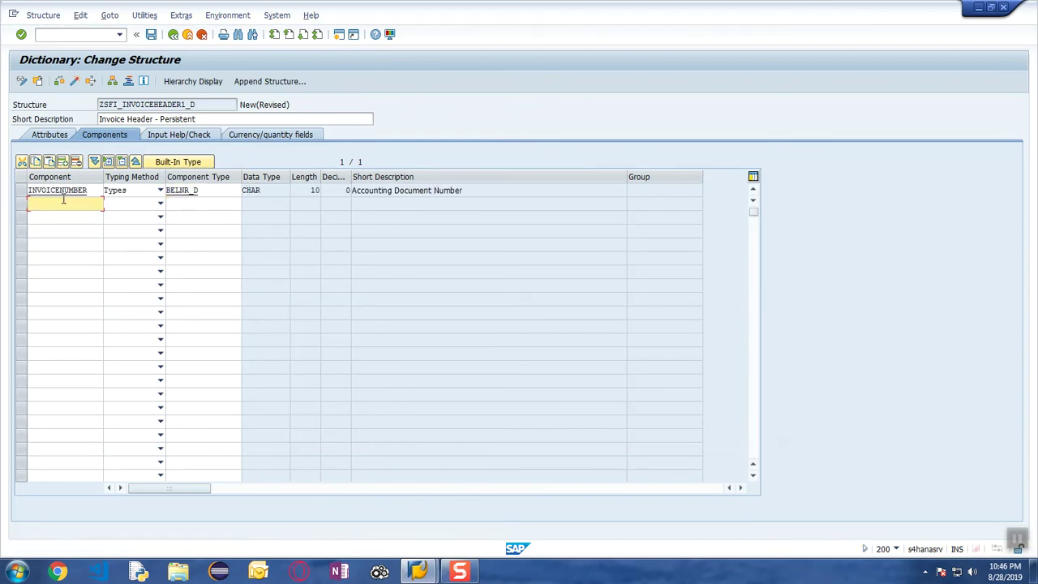
{"action": "type", "text": "KUNN"}
{"action": "key", "text": "BackSpace"}
{"action": "key", "text": "BackSpace"}
{"action": "key", "text": "BackSpace"}
{"action": "key", "text": "BackSpace"}
{"action": "type", "text": "CUSTOMER"}
{"action": "key", "text": "Tab"}
{"action": "type", "text": "KUNNR"}
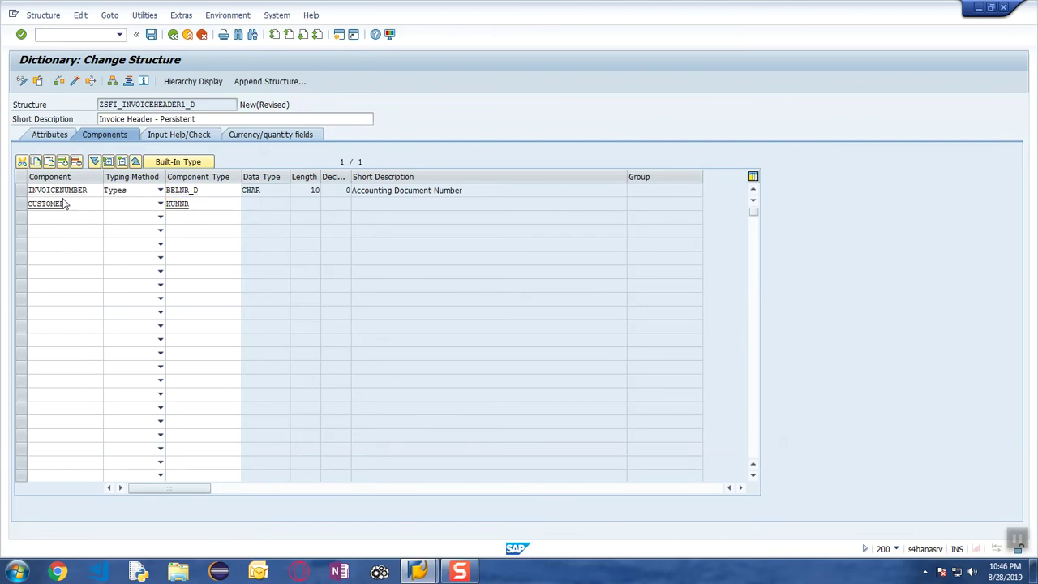
{"action": "key", "text": "Return"}
- Add components TAX typed CHAR10 and INVOICEDATE typed DATS
{"action": "left_click", "coordinate": [77, 217]}
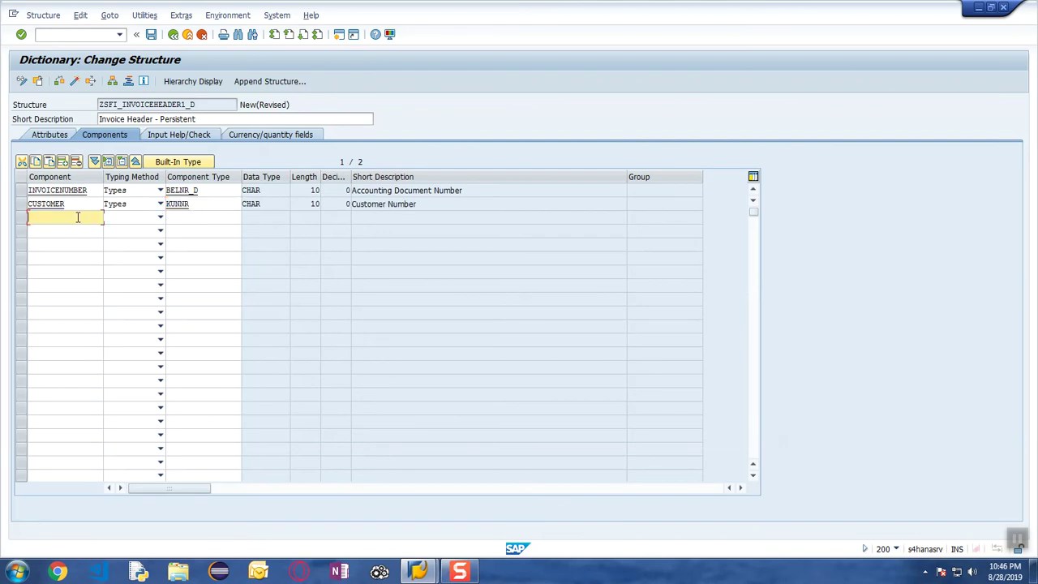
{"action": "type", "text": "TAX"}
{"action": "key", "text": "Tab"}
{"action": "type", "text": "CHAR10"}
{"action": "key", "text": "Return"}
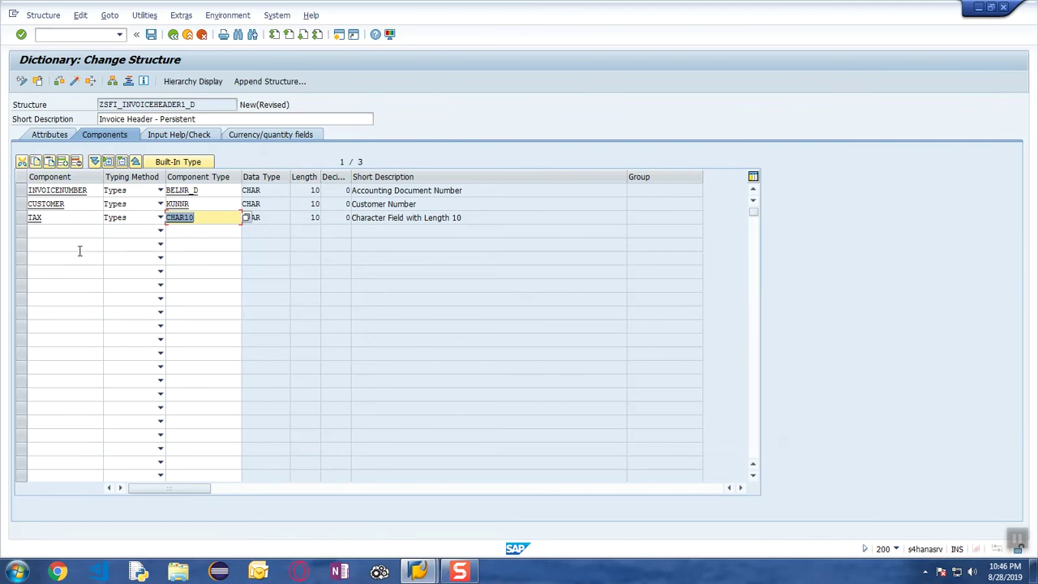
{"action": "left_click", "coordinate": [72, 232]}
{"action": "type", "text": "INVOICEDATE"}
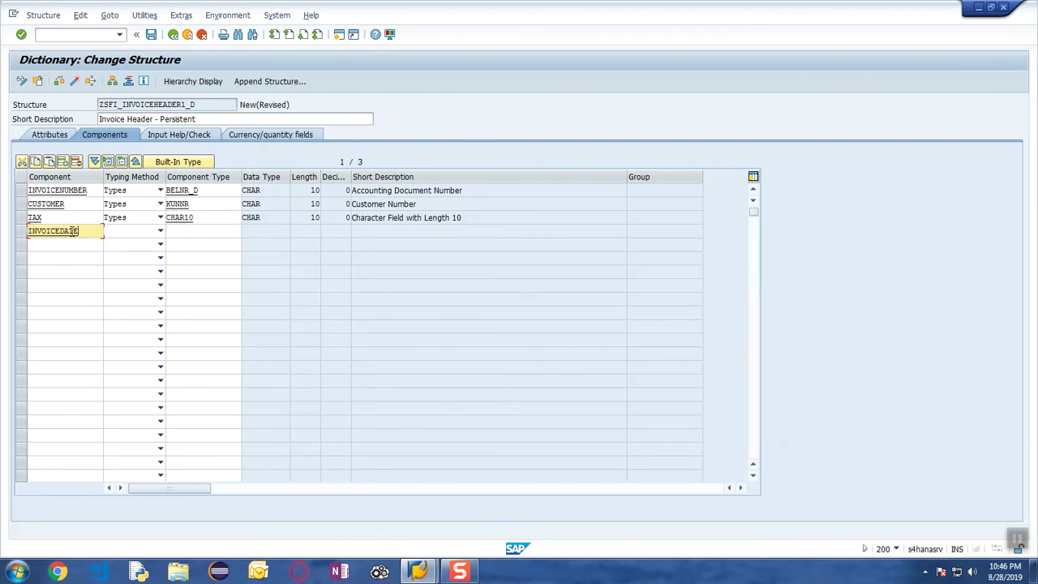
{"action": "key", "text": "Tab"}
{"action": "type", "text": "DATS"}
{"action": "key", "text": "Return"}
- Add component PAYMENTSTATUS and enter its type zfi_de_pyt_status
{"action": "left_click", "coordinate": [68, 245]}
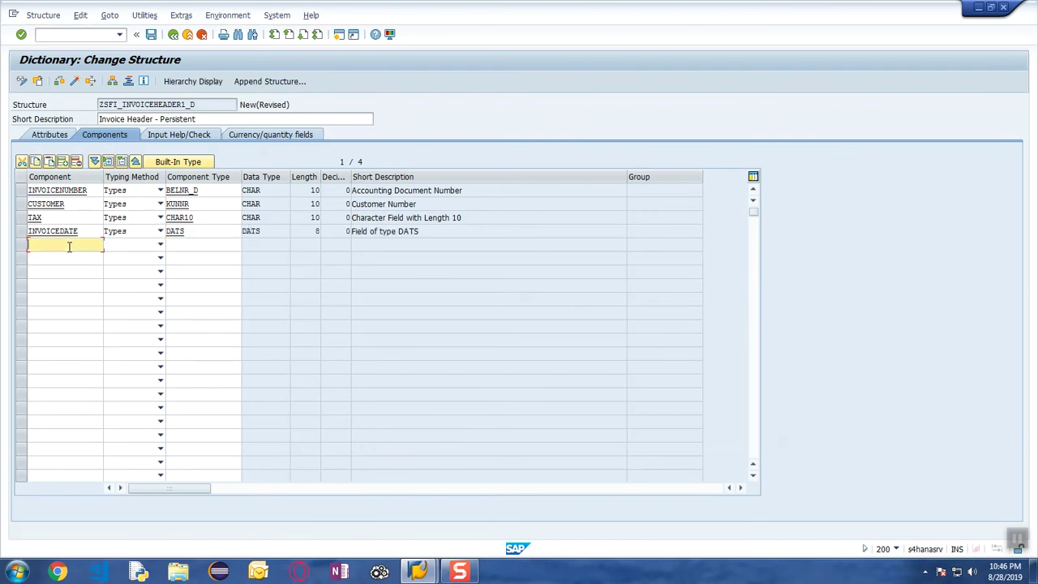
{"action": "type", "text": "PaymentStatus"}
{"action": "key", "text": "Tab"}
{"action": "left_click", "coordinate": [239, 245]}
{"action": "key", "text": "Return"}
{"action": "type", "text": "ZF"}
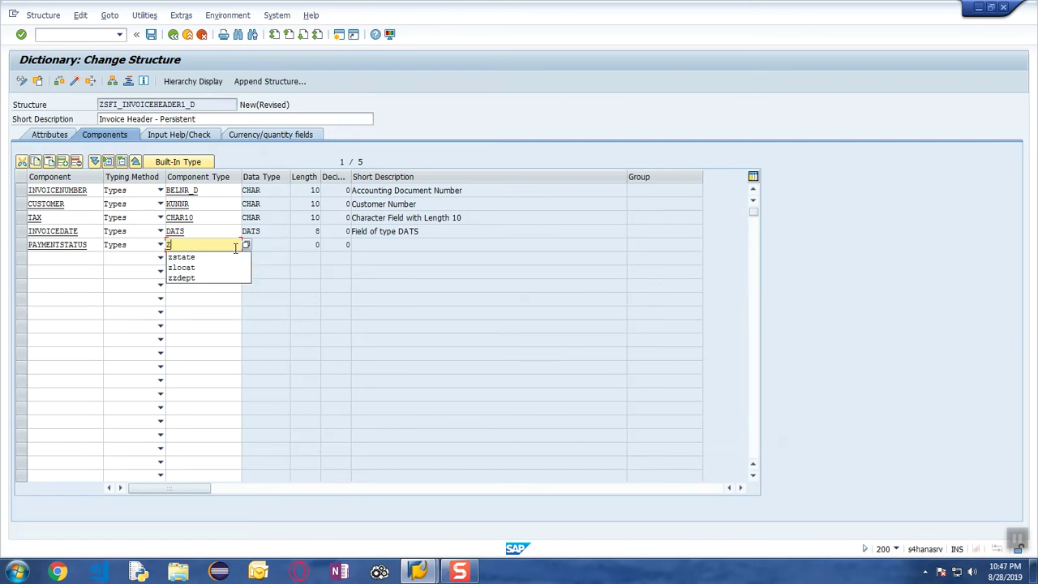
{"action": "key", "text": "BackSpace"}
{"action": "key", "text": "BackSpace"}
{"action": "type", "text": "zf"}
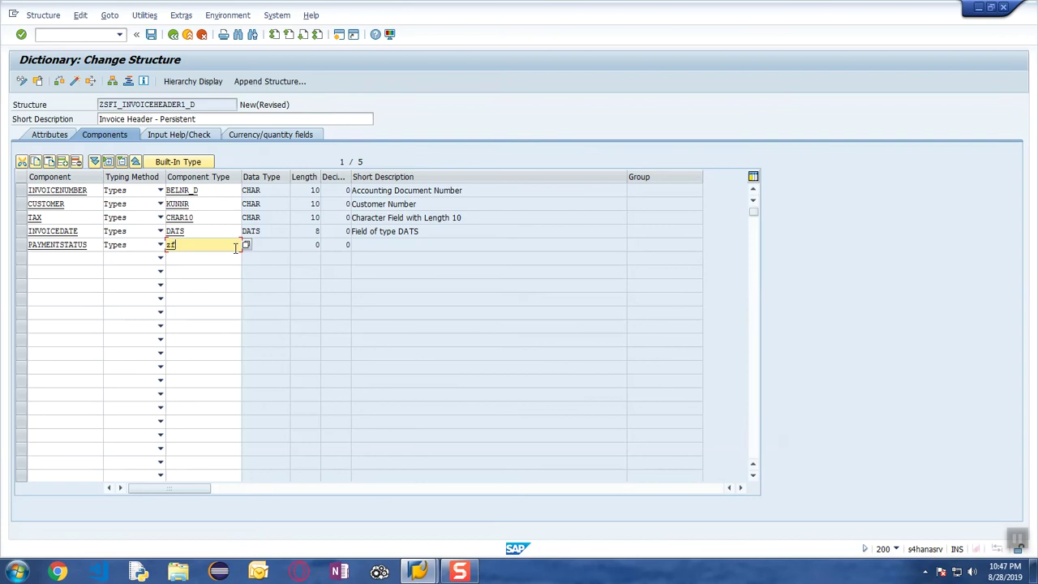
{"action": "type", "text": "i_de_pyt_status"}
- Commit type ZFI_DE_PYT_STATUS, confirm creating it, and save the structure as a local object
{"action": "key", "text": "Return"}
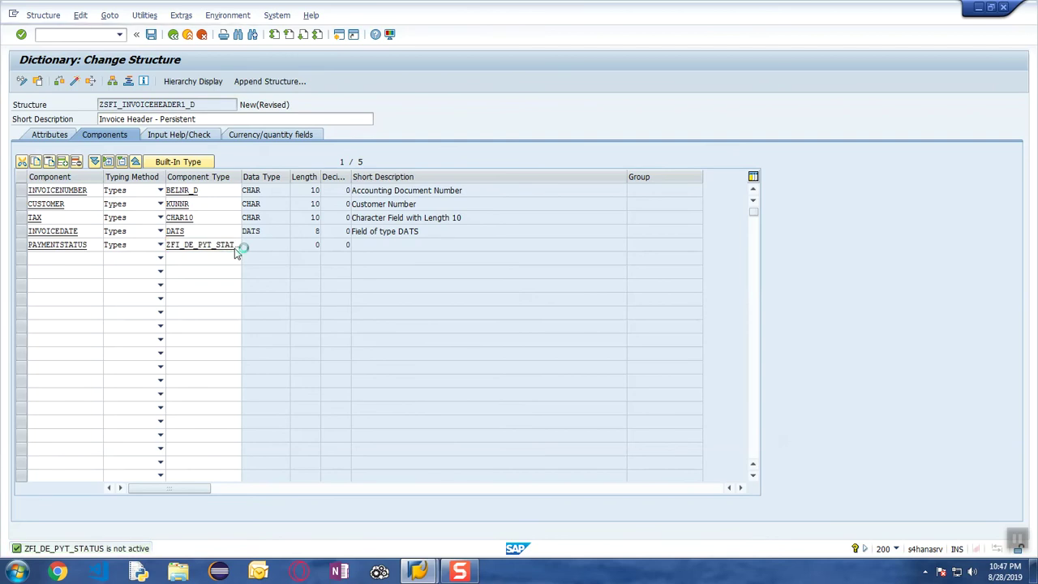
{"action": "left_click", "coordinate": [162, 283]}
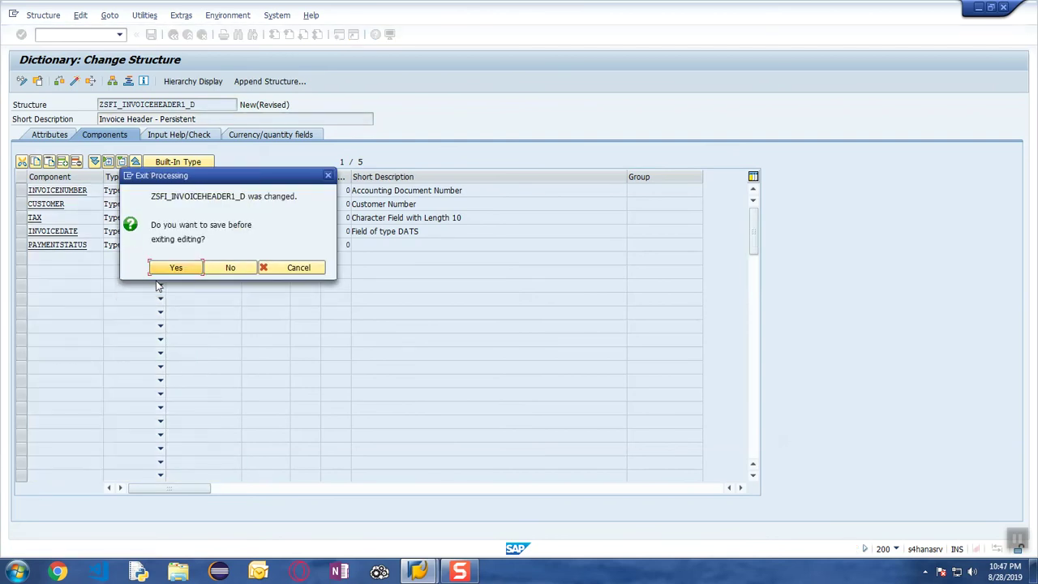
{"action": "left_click", "coordinate": [174, 270]}
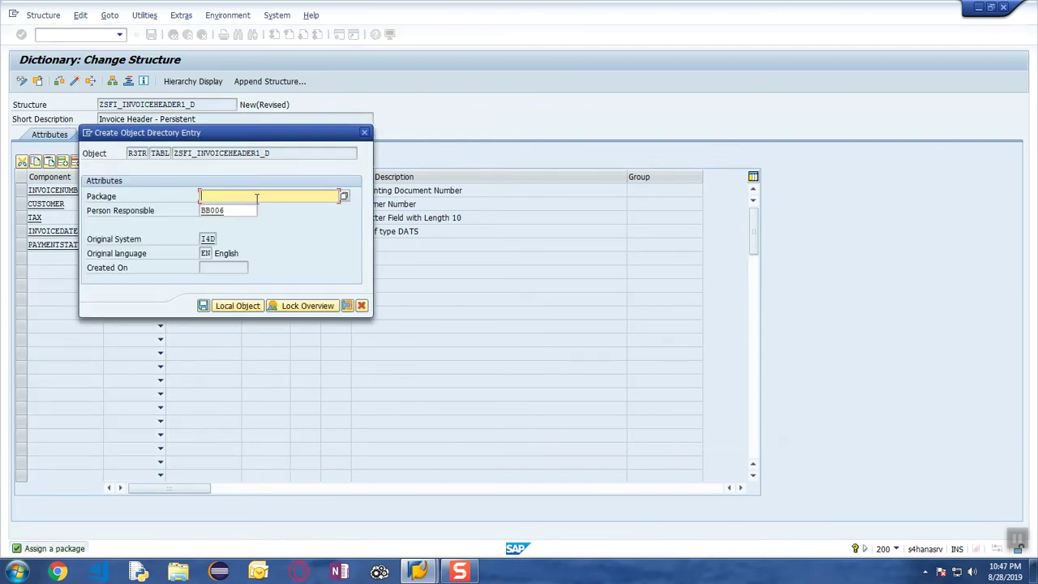
{"action": "left_click", "coordinate": [243, 307]}
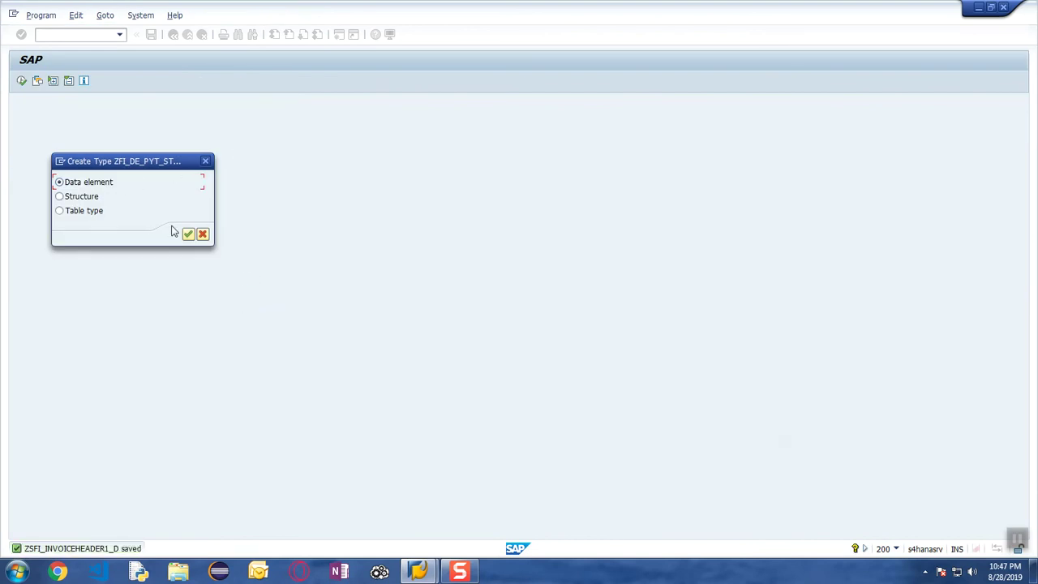
- Create data element ZFI_DE_PYT_STATUS, 'Payment Status', on domain ZFI_DD_PYT_STATUS, and navigate to the domain
{"action": "left_click", "coordinate": [188, 234]}
{"action": "type", "text": "Payment Status"}
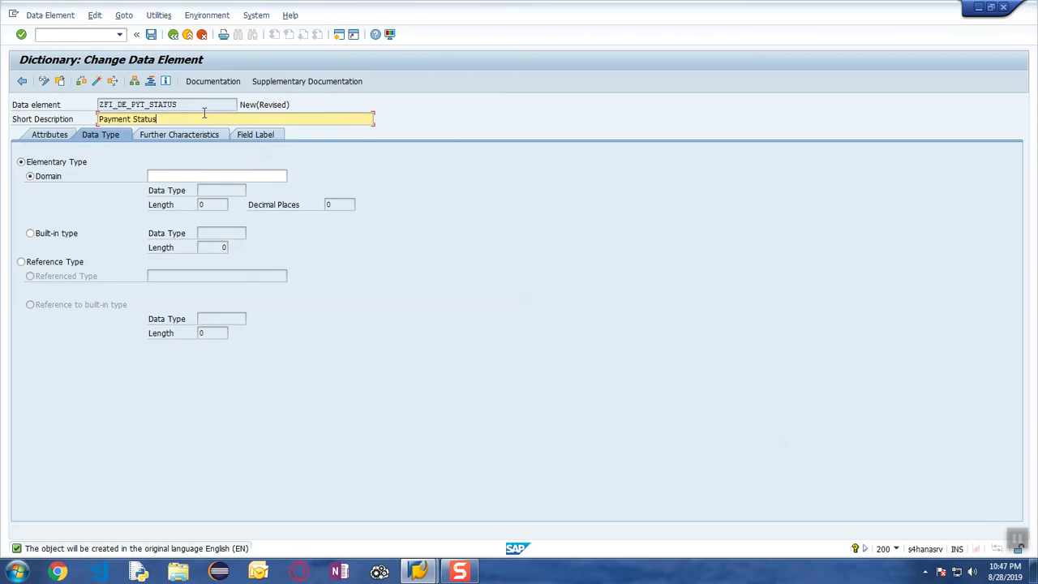
{"action": "left_click", "coordinate": [251, 175]}
{"action": "type", "text": "zfi"}
{"action": "key", "text": "BackSpace"}
{"action": "key", "text": "BackSpace"}
{"action": "type", "text": "fi_dd_pyt_status"}
{"action": "key", "text": "Return"}
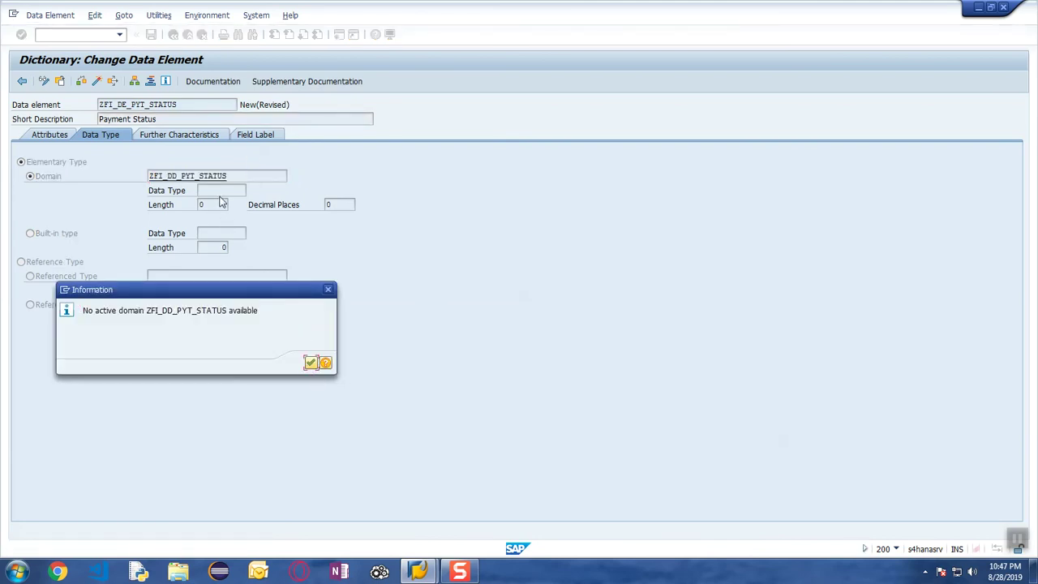
{"action": "left_click", "coordinate": [313, 363]}
{"action": "key", "text": "F3"}
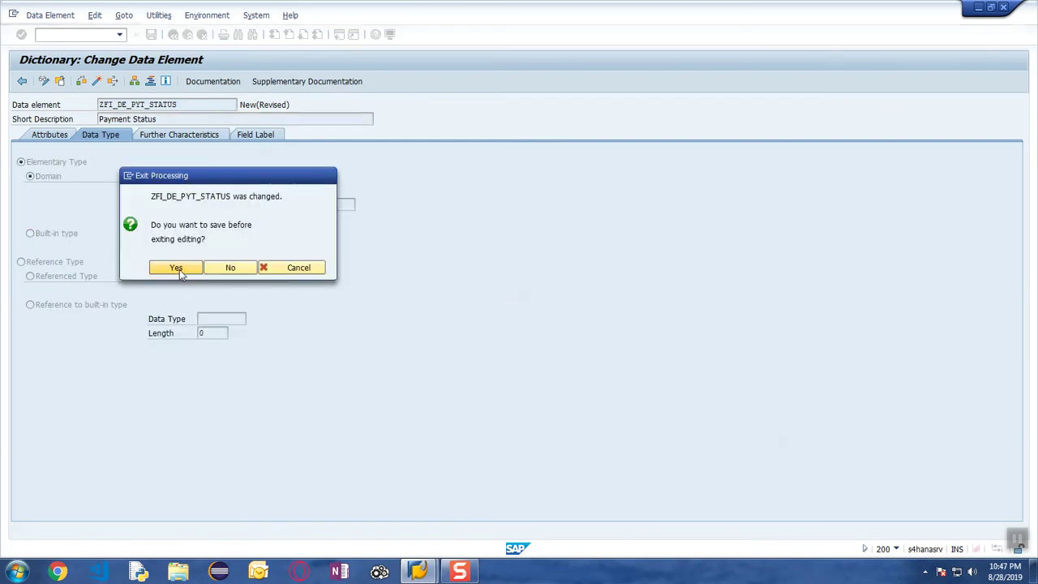
{"action": "left_click", "coordinate": [179, 270]}
- Save the data element locally and create domain ZFI_DD_PYT_STATUS, 'Payment status', as CHAR 2
{"action": "left_click", "coordinate": [243, 304]}
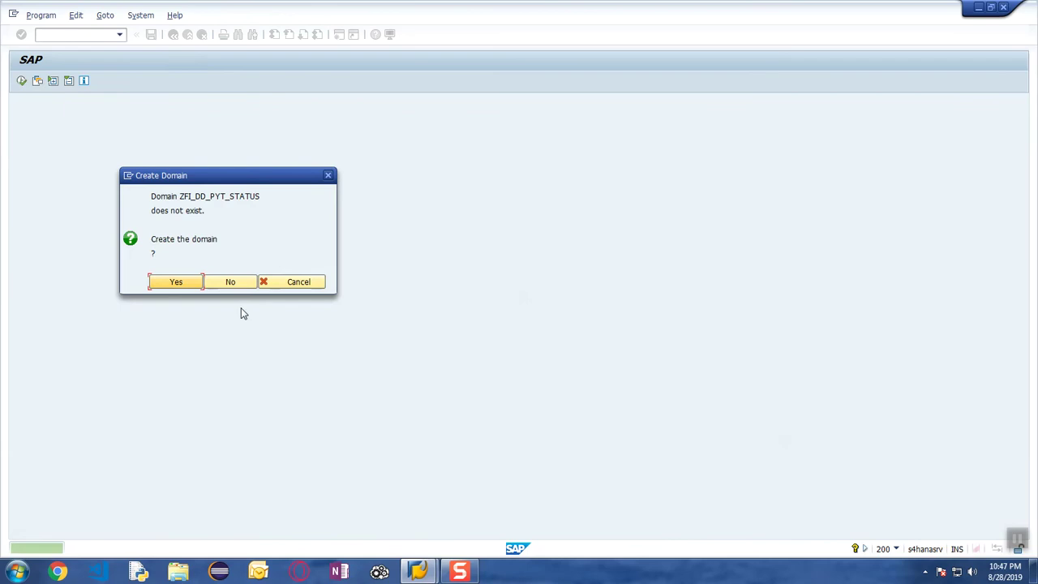
{"action": "left_click", "coordinate": [193, 284]}
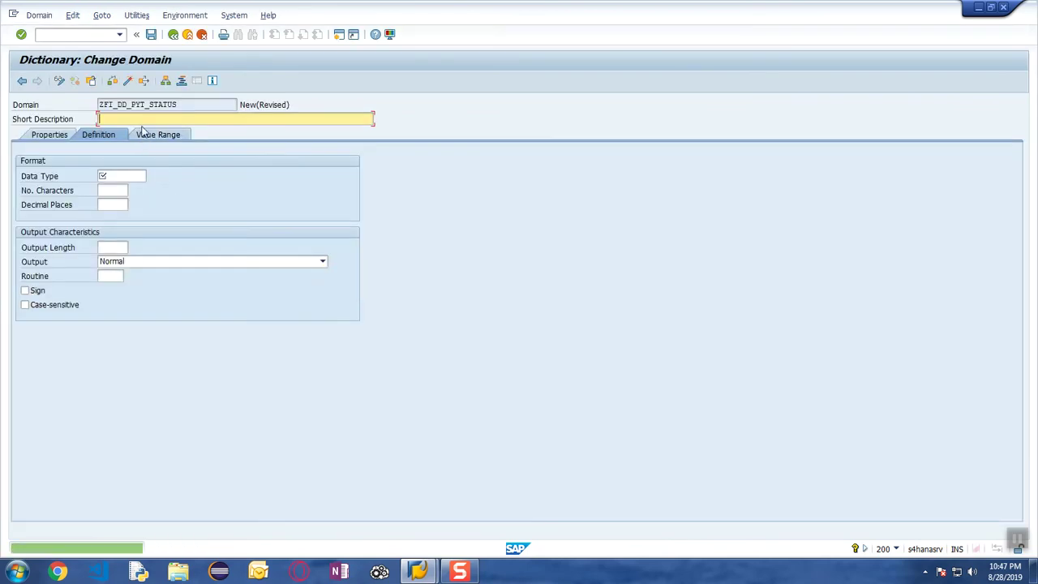
{"action": "type", "text": "Payment status"}
{"action": "key", "text": "Return"}
{"action": "type", "text": "CH"}
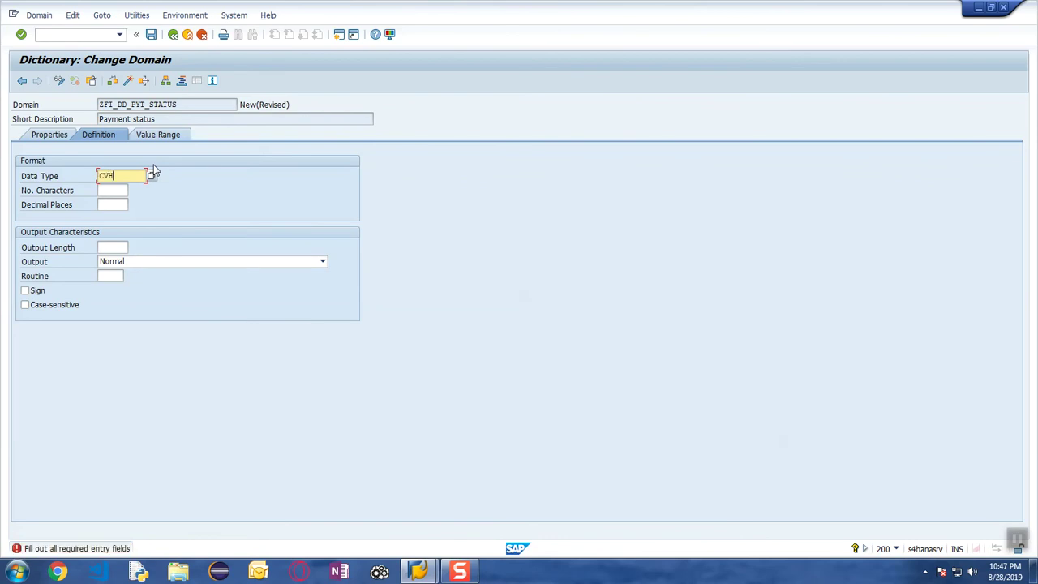
{"action": "type", "text": "AR"}
{"action": "key", "text": "Tab"}
{"action": "type", "text": "2"}
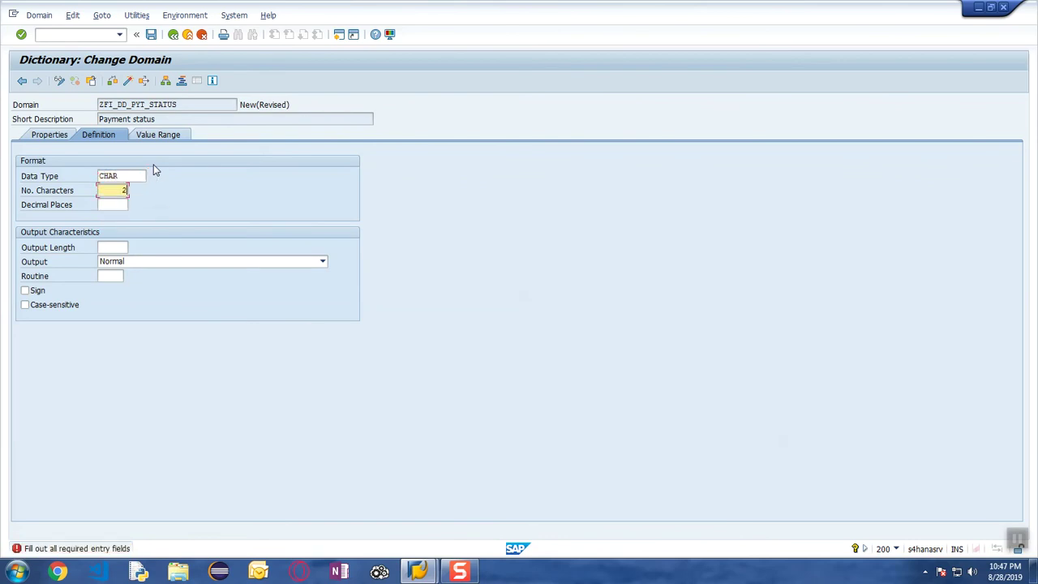
{"action": "key", "text": "Return"}
- Enter domain fixed values 01 'Not Paid' and 02 'Paid'
{"action": "left_click", "coordinate": [140, 135]}
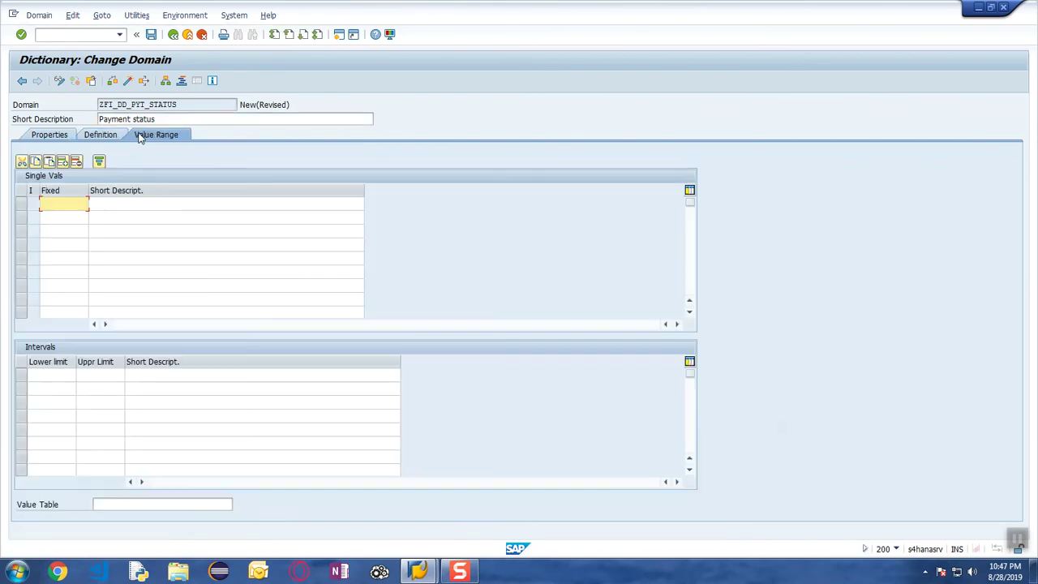
{"action": "type", "text": "01"}
{"action": "key", "text": "Tab"}
{"action": "type", "text": "Not Paid"}
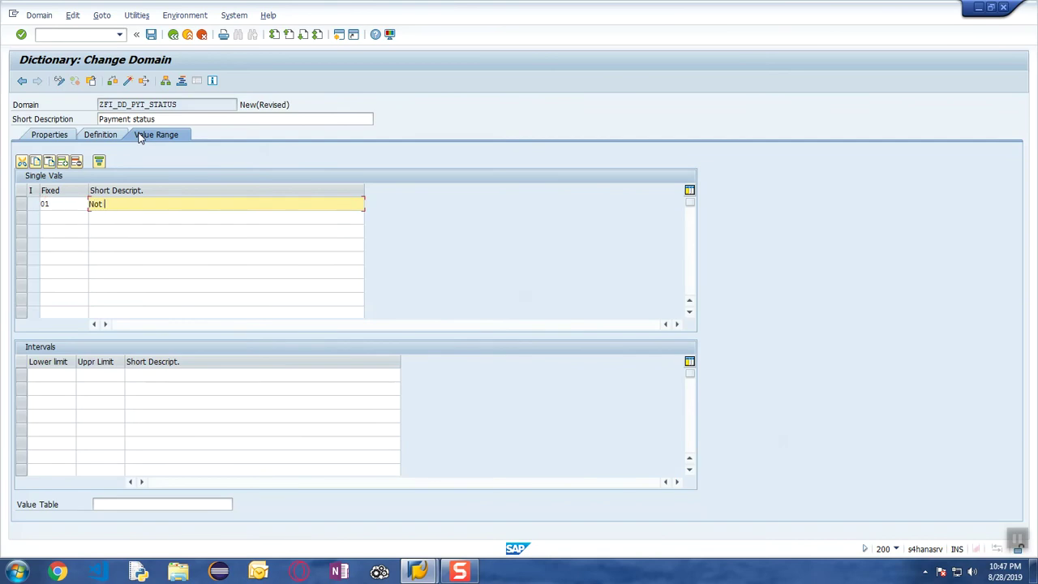
{"action": "key", "text": "Return"}
{"action": "key", "text": "Down"}
{"action": "key", "text": "shift+Tab"}
{"action": "type", "text": "02"}
{"action": "key", "text": "Tab"}
{"action": "type", "text": "Paid"}
{"action": "key", "text": "Return"}
- Save the domain as a local object, activate it and the data element, and return to the structure
{"action": "key", "text": "ctrl+s"}
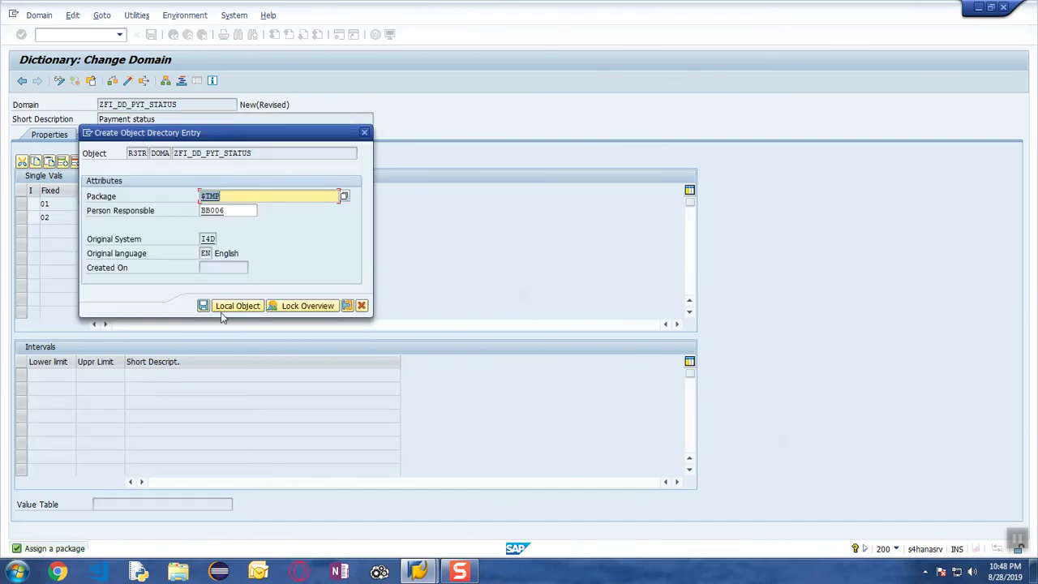
{"action": "left_click", "coordinate": [227, 307]}
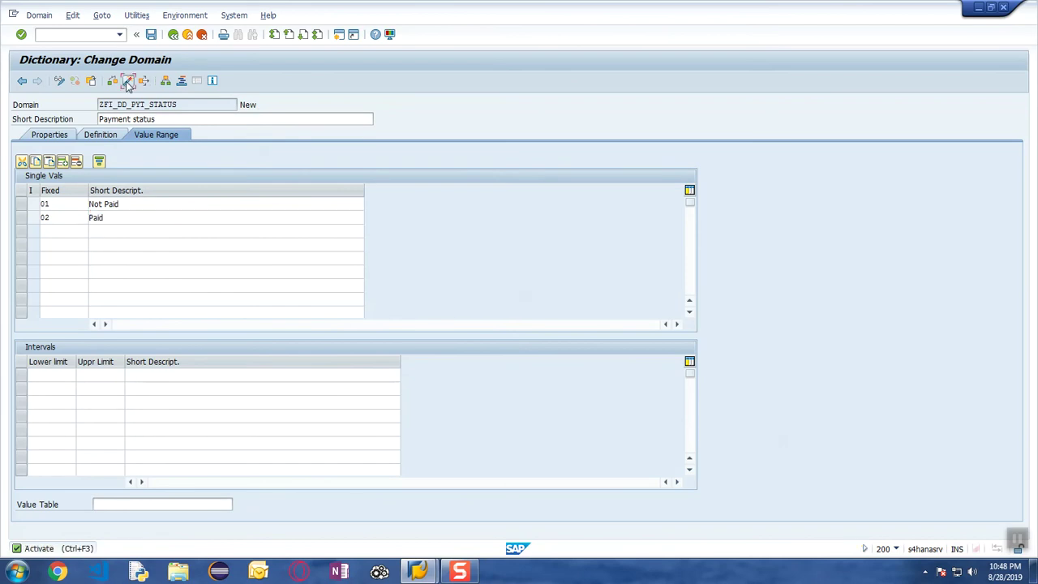
{"action": "left_click", "coordinate": [127, 82]}
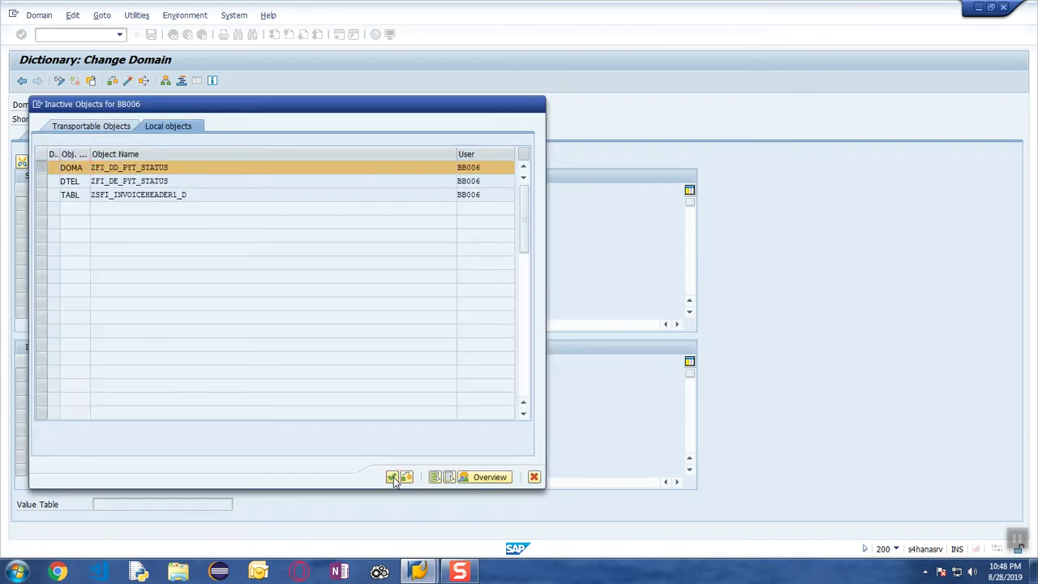
{"action": "left_click", "coordinate": [391, 477]}
{"action": "key", "text": "F3"}
{"action": "left_click", "coordinate": [114, 82]}
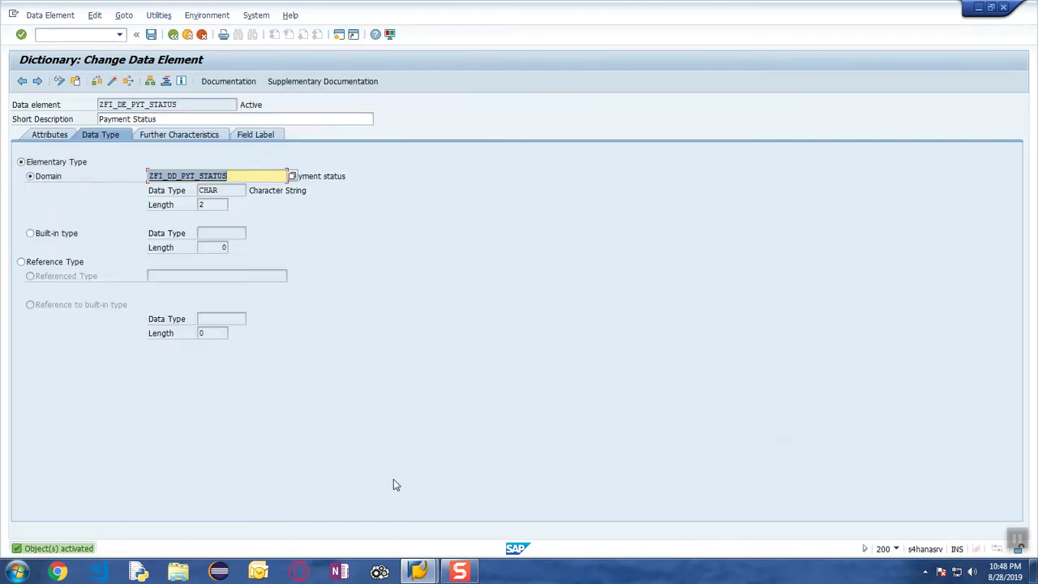
{"action": "key", "text": "F3"}
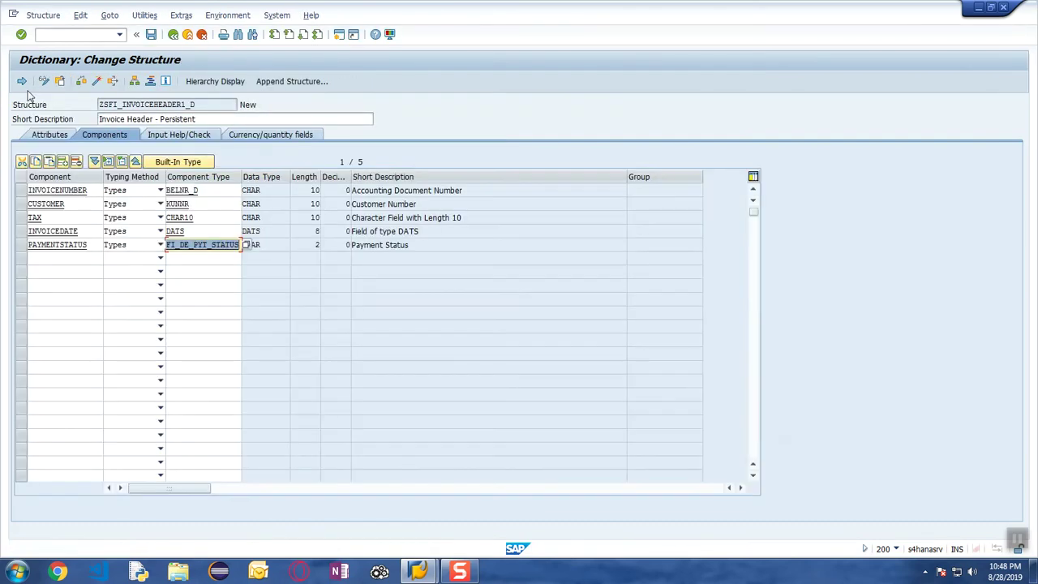
- Add component PAYMENTDATE typed DATS in row 6 and save the structure
{"action": "left_click", "coordinate": [71, 258]}
{"action": "type", "text": "PYA"}
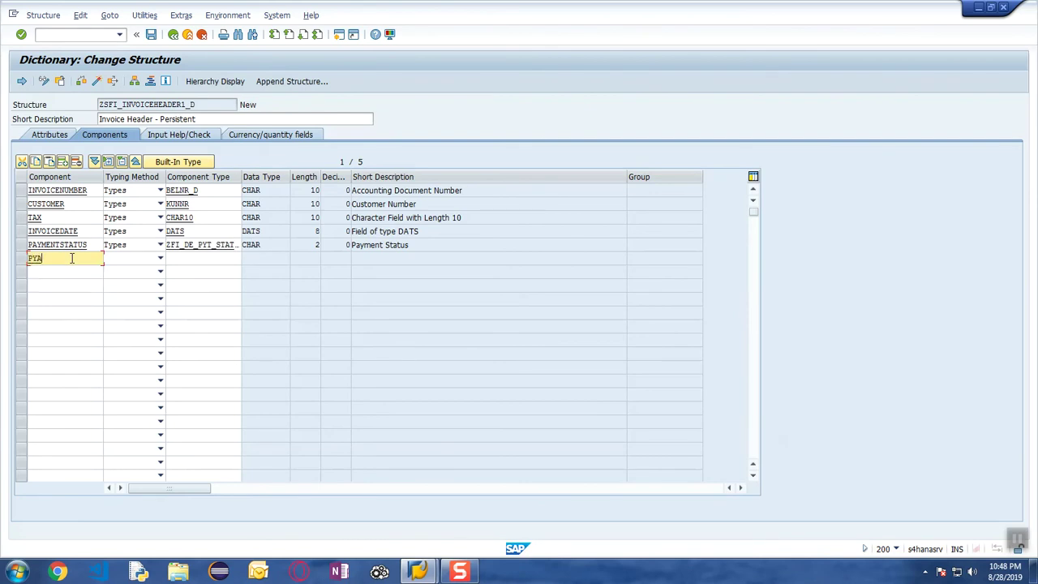
{"action": "key", "text": "BackSpace"}
{"action": "key", "text": "BackSpace"}
{"action": "type", "text": "AymentDate"}
{"action": "key", "text": "Tab"}
{"action": "type", "text": "DATS"}
{"action": "key", "text": "Return"}
{"action": "key", "text": "ctrl+s"}
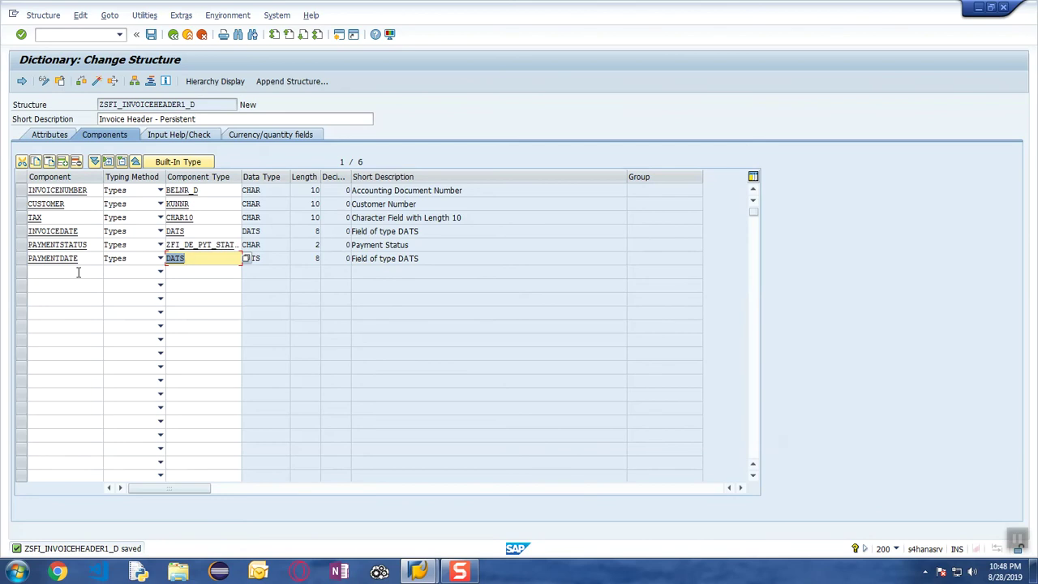
- Save the persistent structure ZSFI_INVOICEHEADER1_D again and activate it
{"action": "left_click_drag", "start_coordinate": [203, 107], "coordinate": [43, 106]}
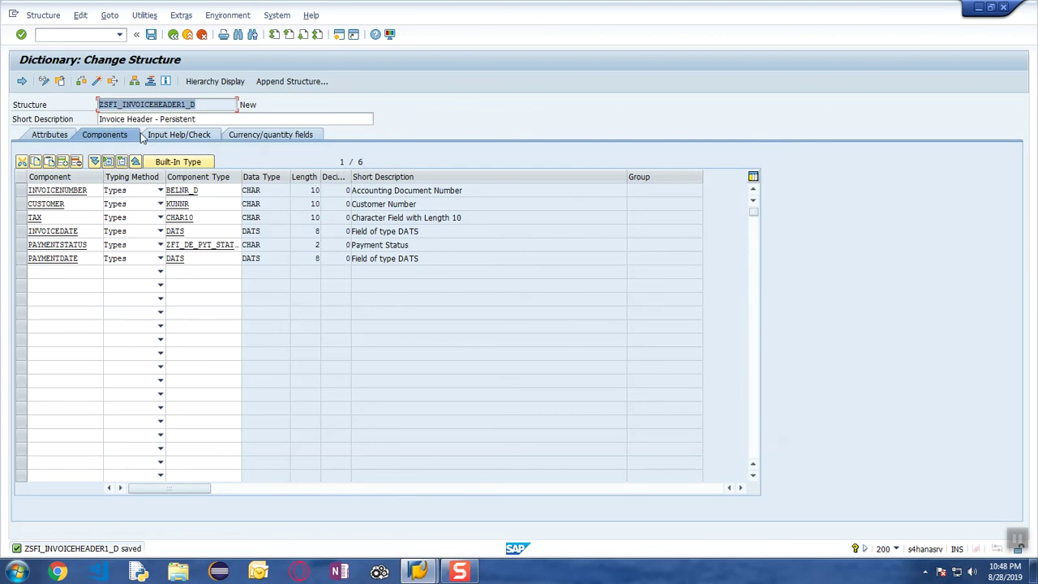
{"action": "left_click", "coordinate": [150, 35]}
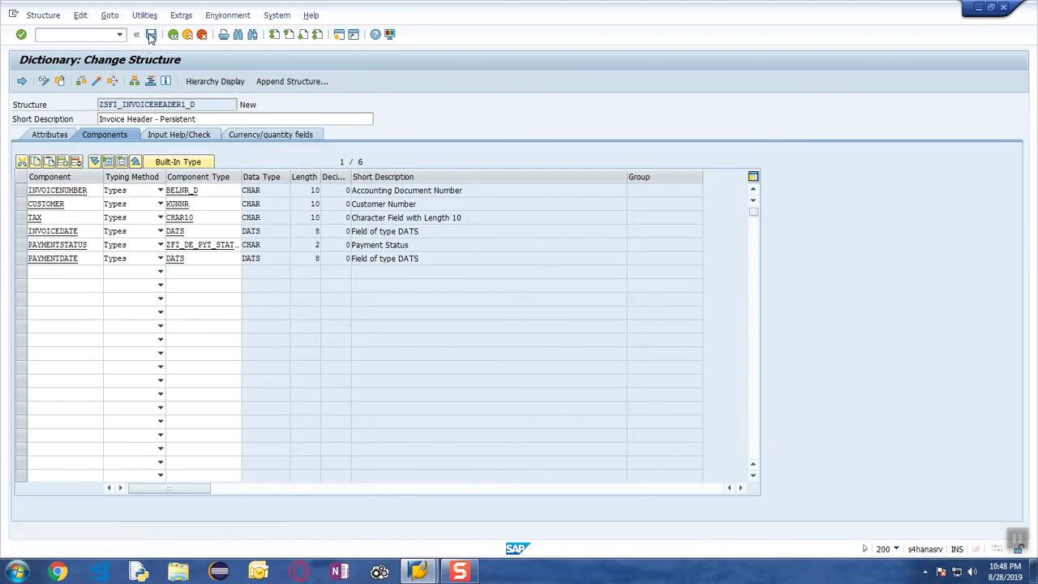
{"action": "left_click", "coordinate": [99, 83]}
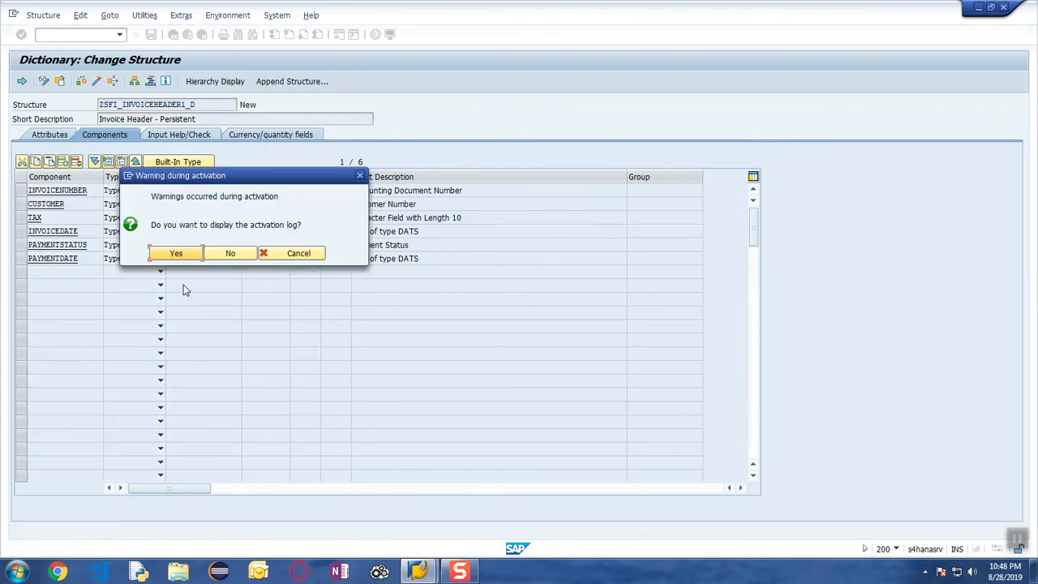
- Skip the activation log, then create the transient structure ZSFI_INVOICEHEADER1_DT from the wizard
{"action": "left_click", "coordinate": [228, 255]}
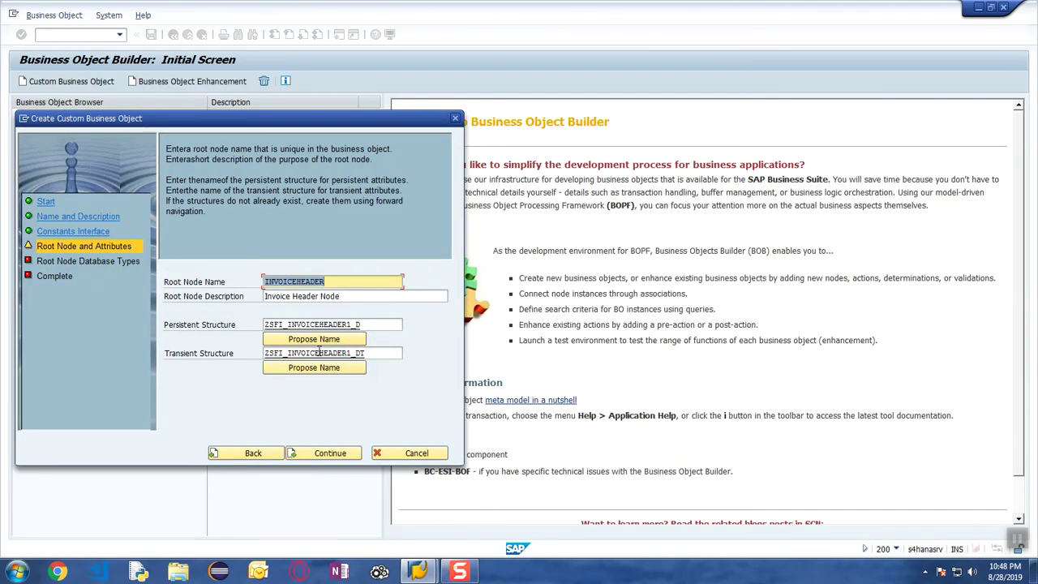
{"action": "double_click", "coordinate": [320, 352]}
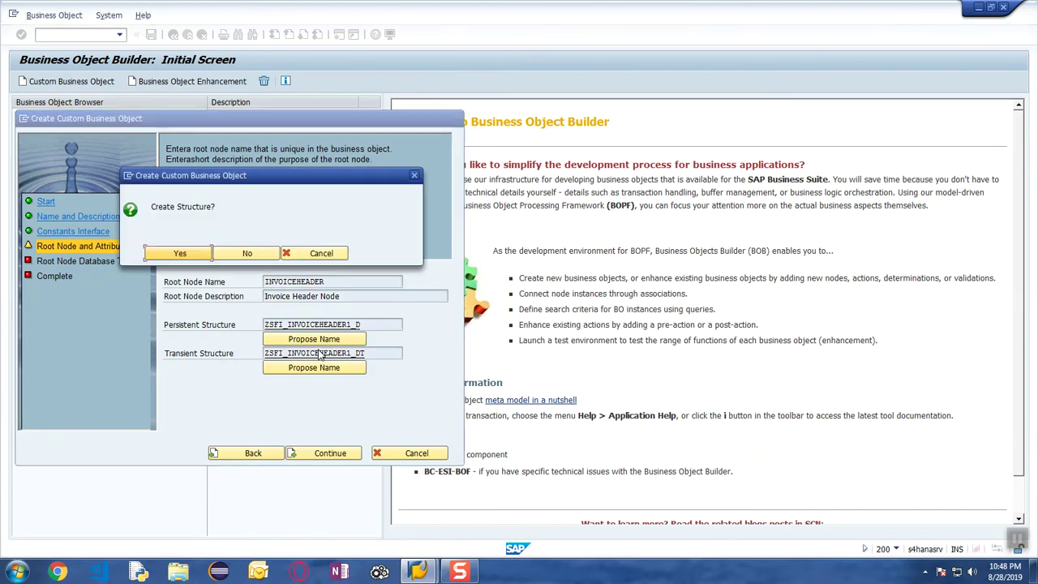
{"action": "left_click", "coordinate": [192, 256]}
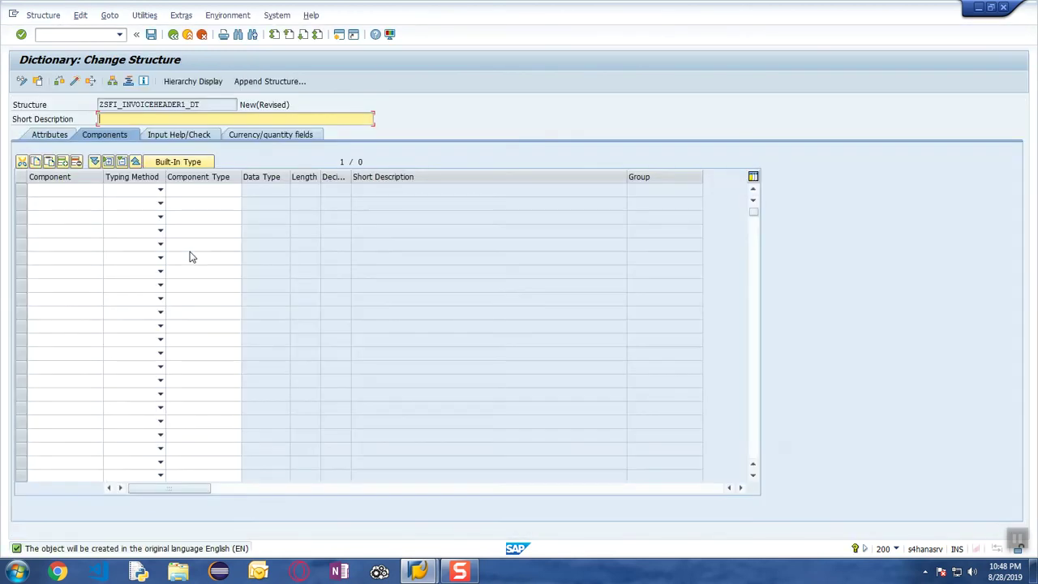
- Describe the structure as 'Invoice Number - Transient' and add component CUSTOMERNAME of type CHAR40
{"action": "type", "text": "Invoice Number - Transient"}
{"action": "key", "text": "Return"}
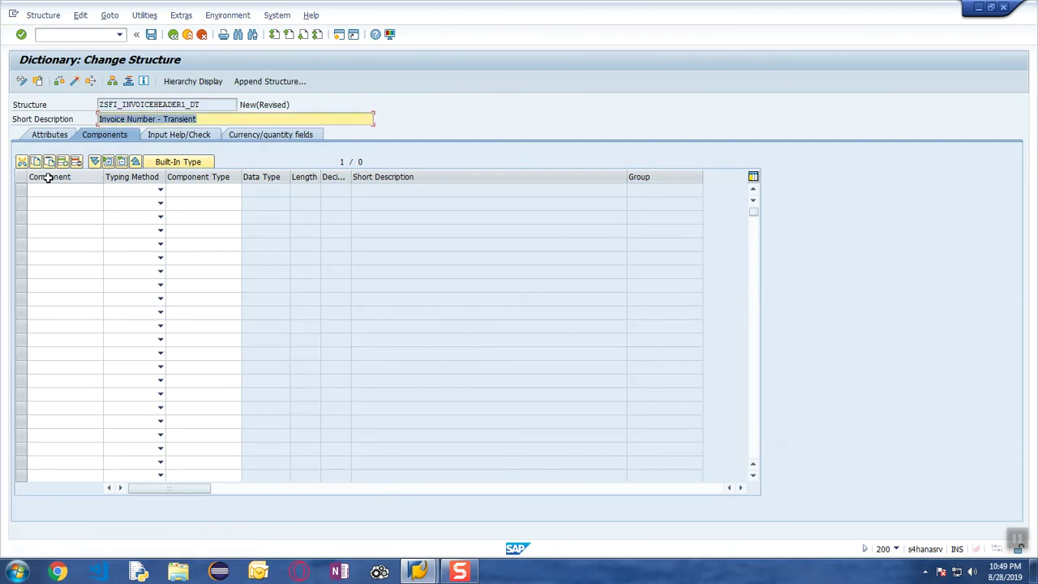
{"action": "left_click", "coordinate": [60, 191]}
{"action": "type", "text": "CUSTMO"}
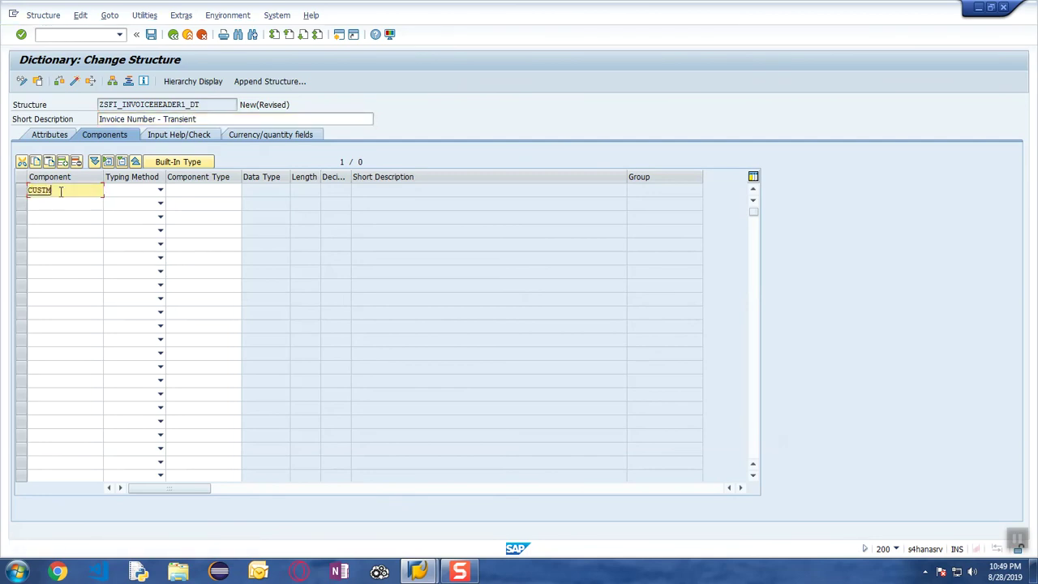
{"action": "key", "text": "BackSpace"}
{"action": "key", "text": "BackSpace"}
{"action": "key", "text": "Down"}
{"action": "key", "text": "Return"}
{"action": "type", "text": "MERNAME"}
{"action": "key", "text": "Tab"}
{"action": "key", "text": "Tab"}
{"action": "type", "text": "CH"}
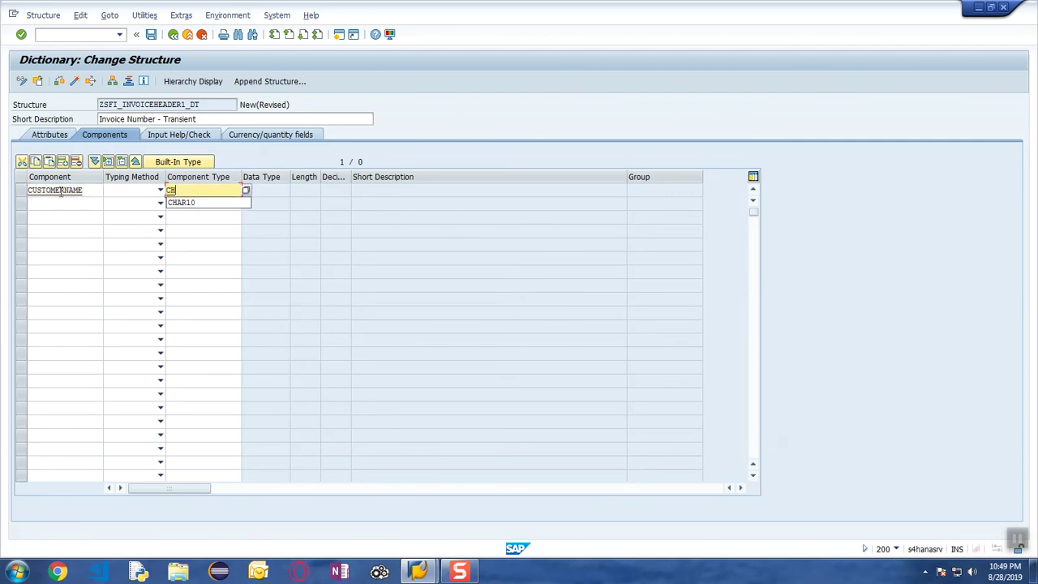
{"action": "type", "text": "AR40"}
{"action": "key", "text": "Return"}
- Add the FREIGHT component with type KBETR
{"action": "left_click", "coordinate": [61, 203]}
{"action": "type", "text": "FREIGHT"}
{"action": "key", "text": "BackSpace"}
{"action": "key", "text": "BackSpace"}
{"action": "type", "text": "HT"}
{"action": "key", "text": "BackSpace"}
{"action": "key", "text": "BackSpace"}
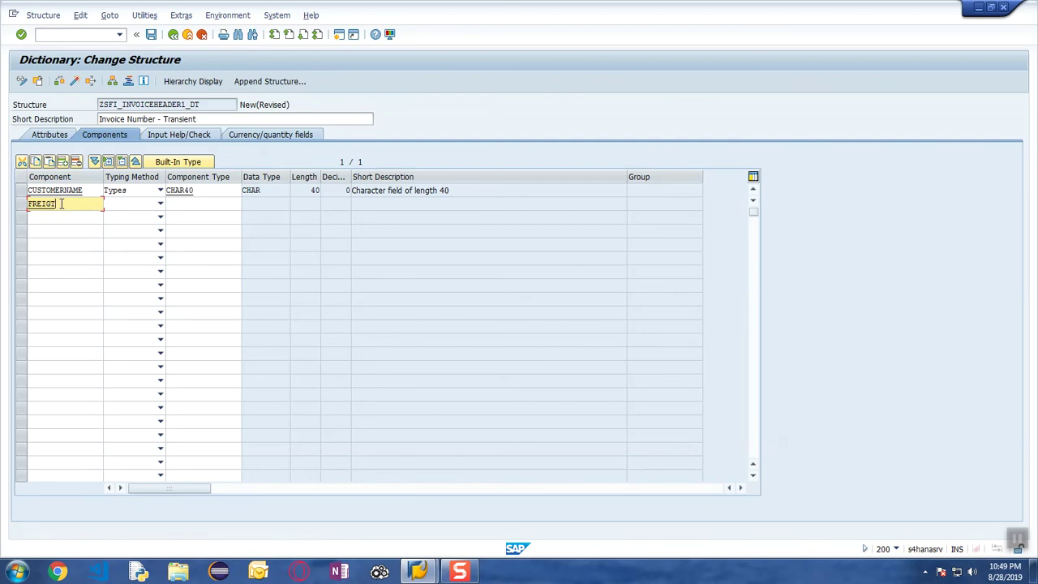
{"action": "type", "text": "HT"}
{"action": "key", "text": "Tab"}
{"action": "key", "text": "Tab"}
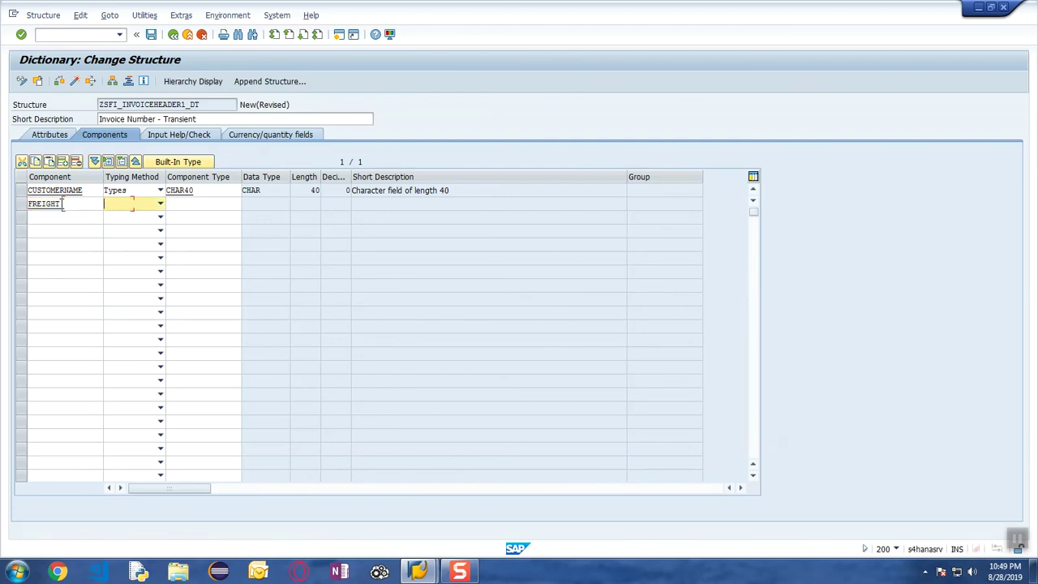
{"action": "type", "text": "KBETR"}
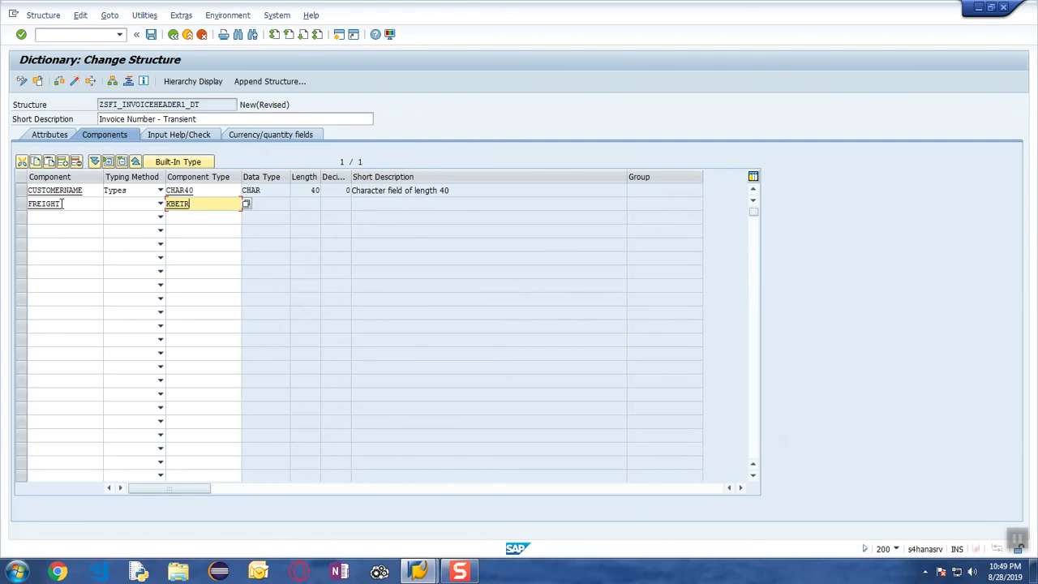
{"action": "key", "text": "Return"}
- Add the NETAMOUNT and TAX components, both typed KBETR
{"action": "left_click", "coordinate": [67, 218]}
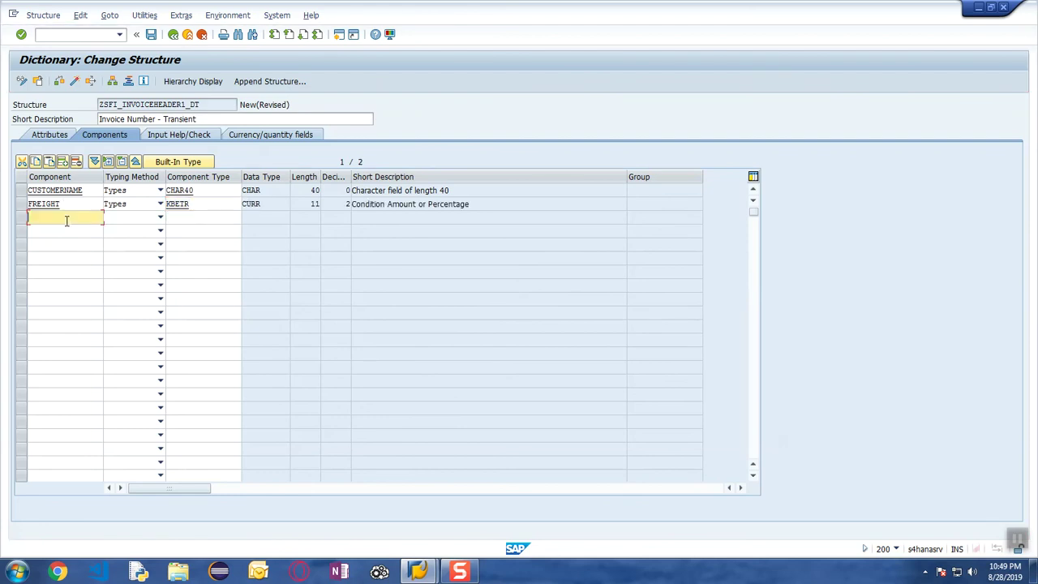
{"action": "type", "text": "NETAMOUNT"}
{"action": "key", "text": "Tab"}
{"action": "key", "text": "Tab"}
{"action": "type", "text": "K"}
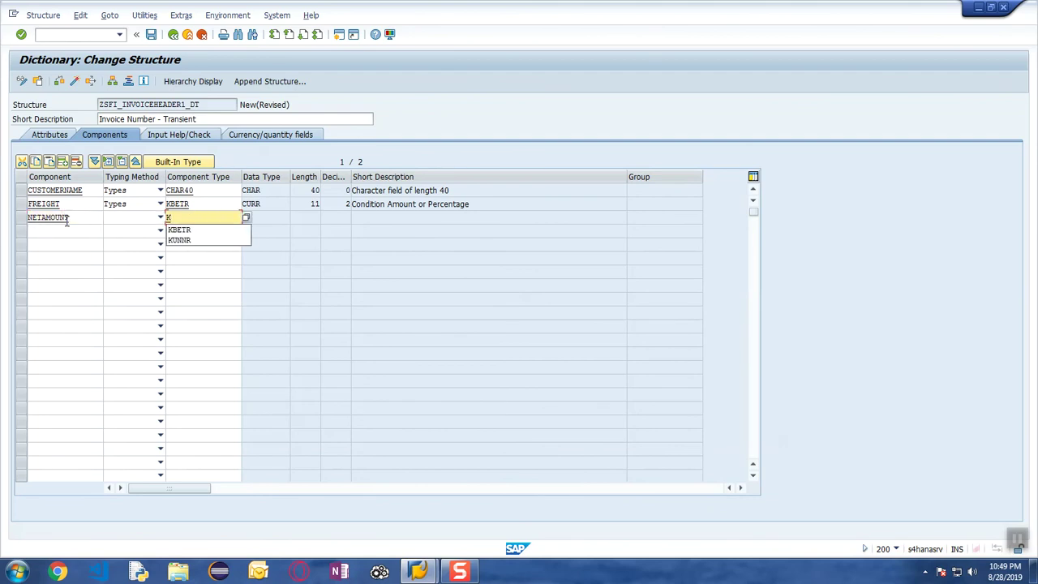
{"action": "key", "text": "Down"}
{"action": "key", "text": "Return"}
{"action": "key", "text": "Return"}
{"action": "left_click", "coordinate": [66, 228]}
{"action": "type", "text": "TAX"}
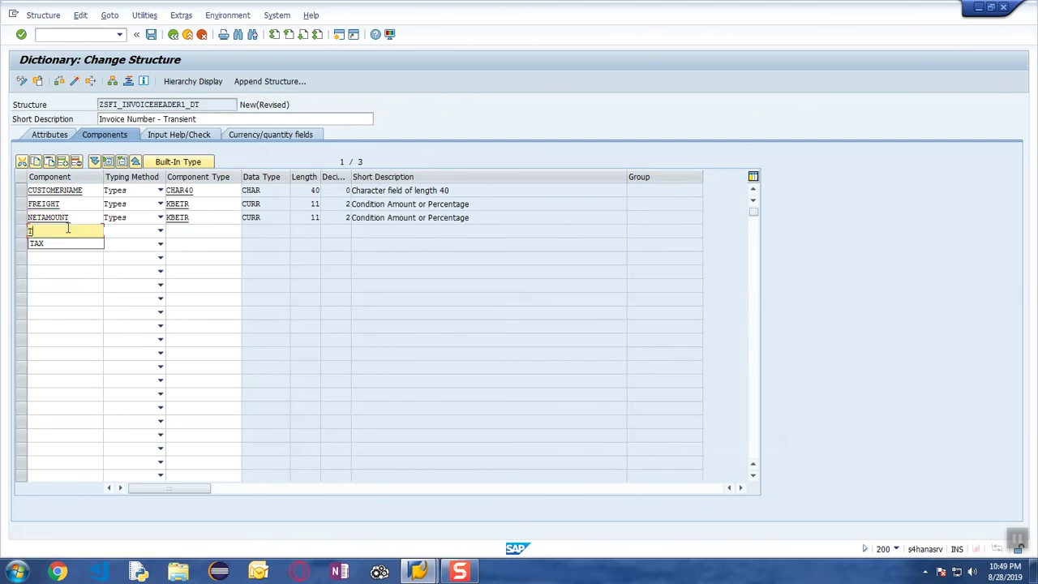
{"action": "key", "text": "Tab"}
{"action": "key", "text": "Tab"}
{"action": "type", "text": "K"}
{"action": "key", "text": "Down"}
{"action": "key", "text": "Return"}
{"action": "left_click", "coordinate": [58, 251]}
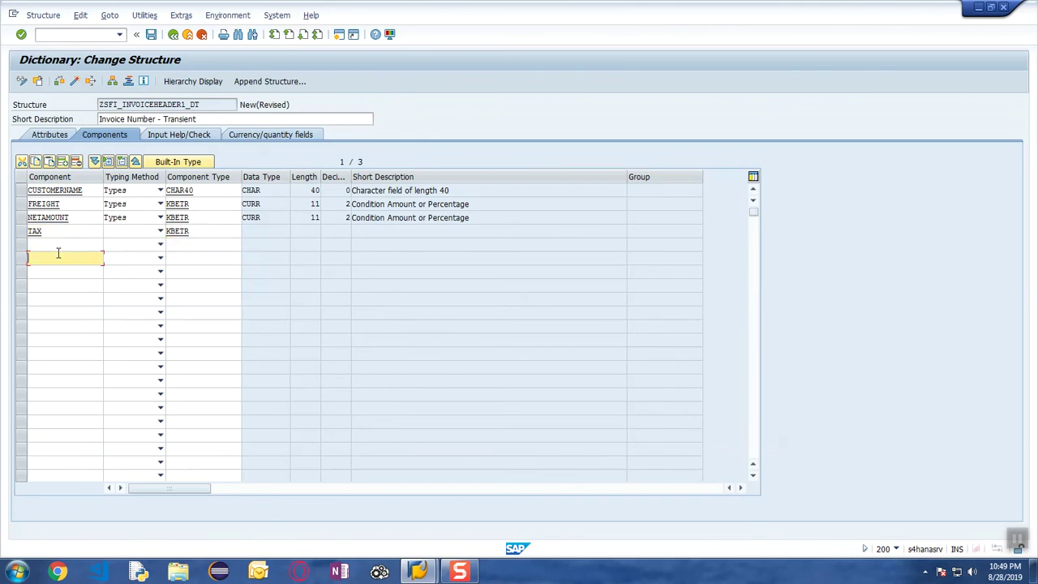